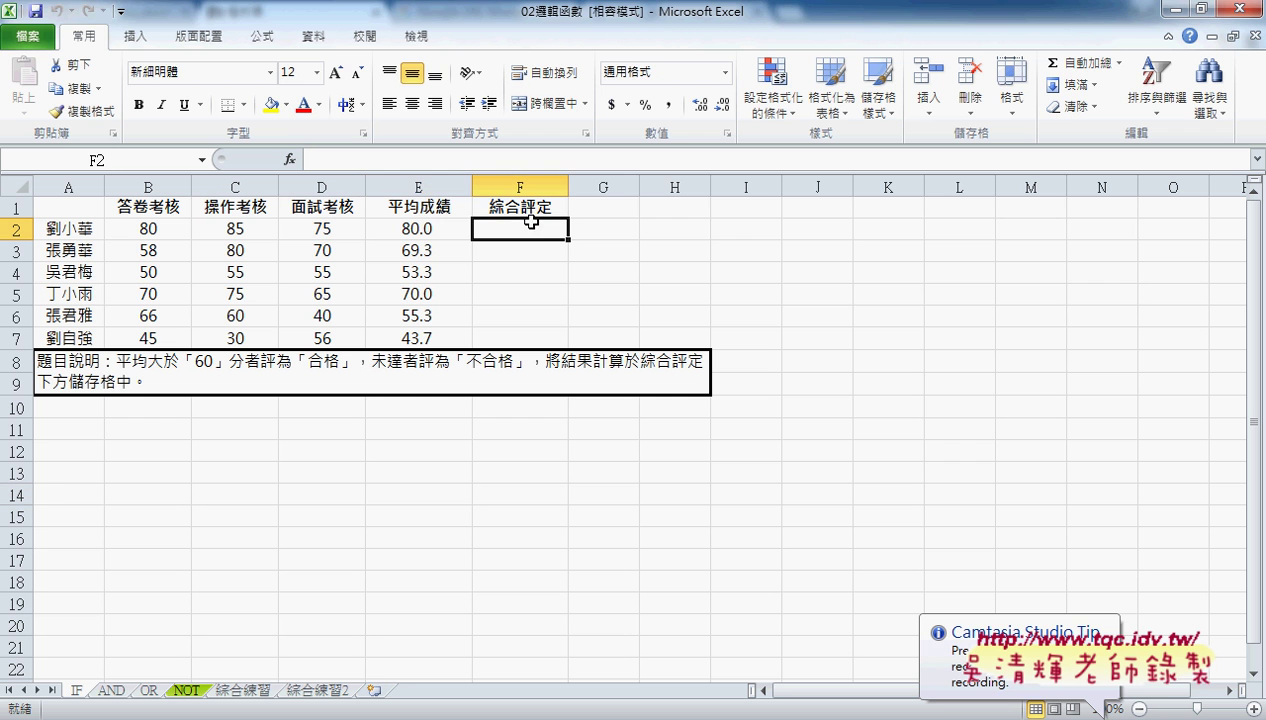
Open Insert Function for F2 and filter the list to the 邏輯 (logical) category.
{"action": "left_click", "coordinate": [289, 161]}
{"action": "left_click", "coordinate": [592, 276]}
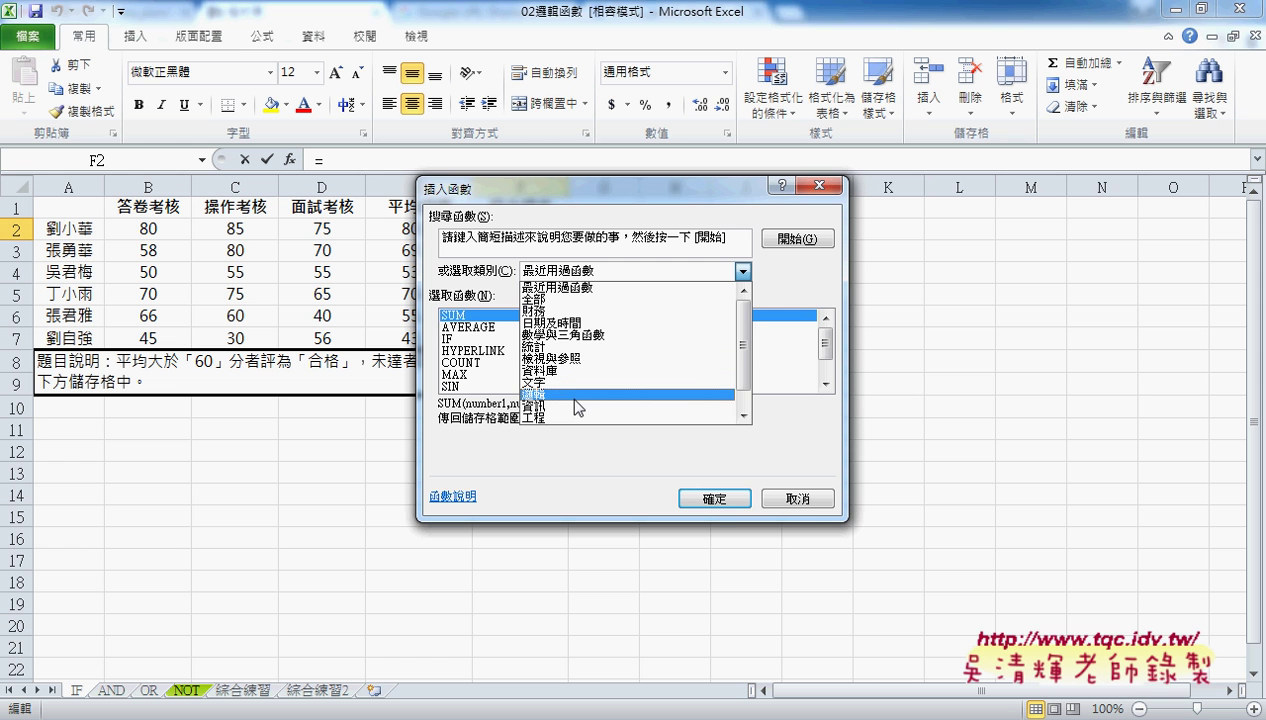
{"action": "left_click", "coordinate": [577, 395]}
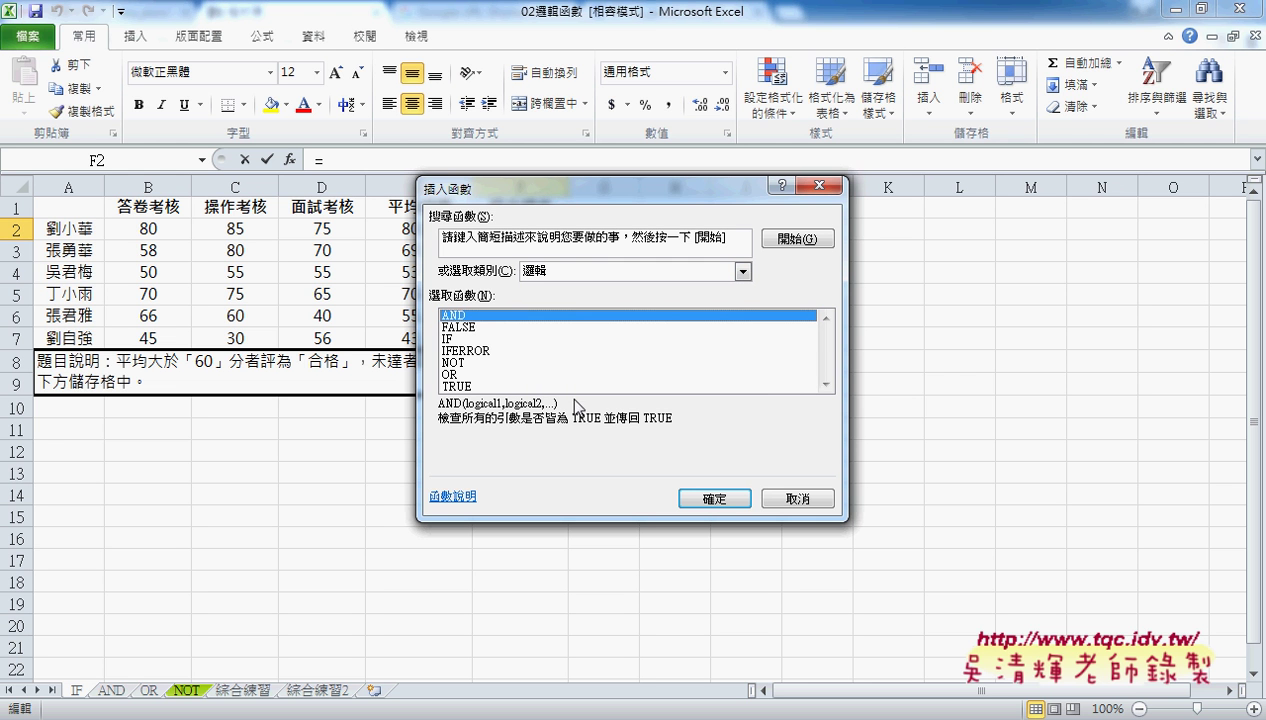
Read the descriptions of the FALSE, IF, AND, NOT, TRUE and IFERROR functions.
{"action": "left_click", "coordinate": [460, 328]}
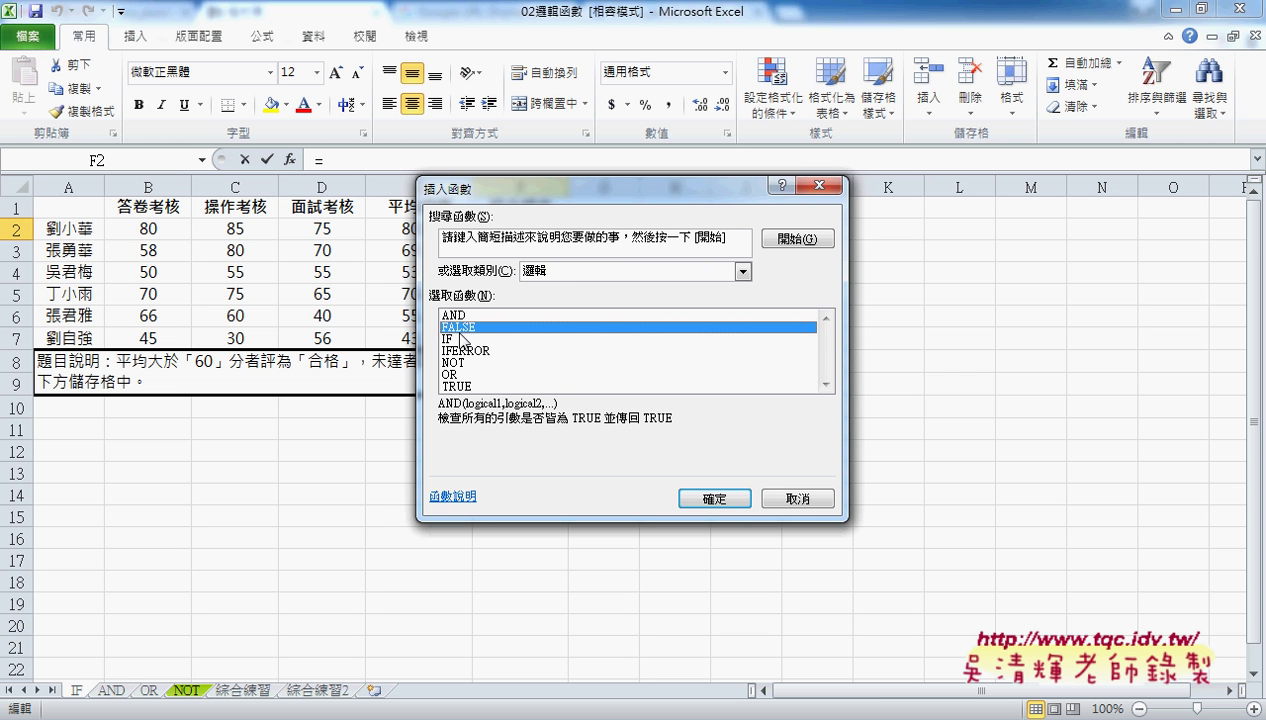
{"action": "left_click", "coordinate": [461, 339]}
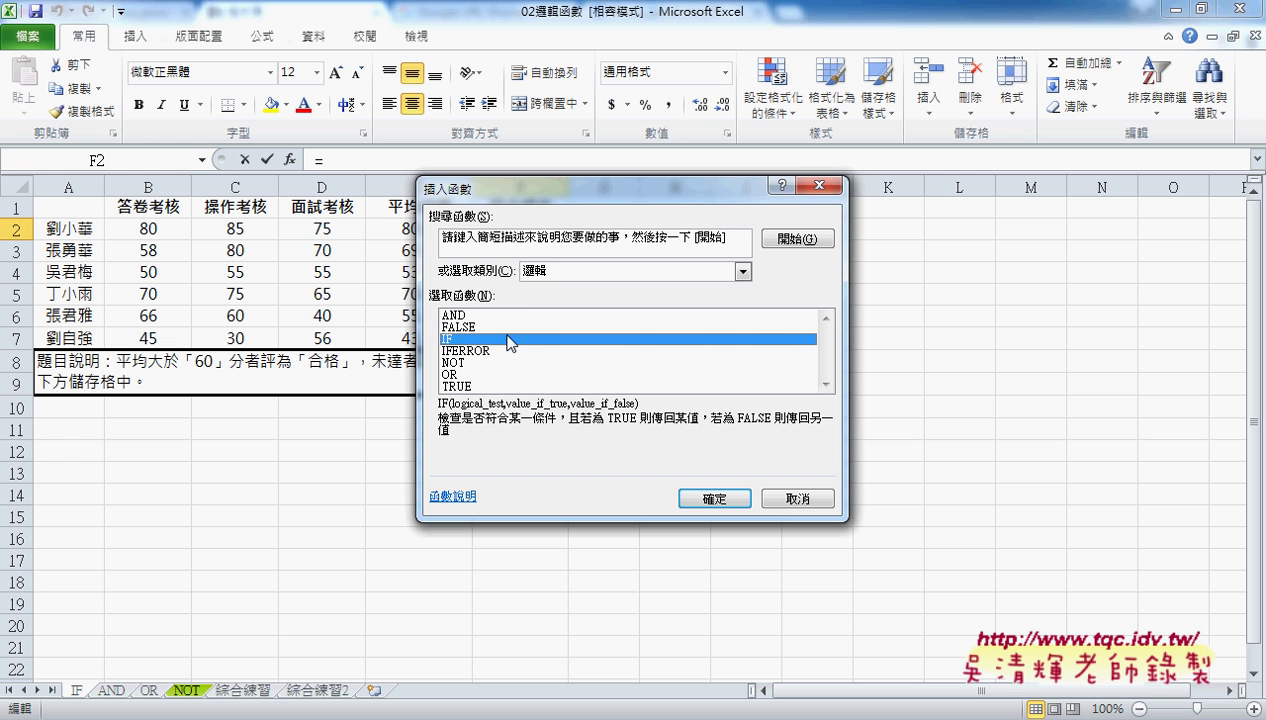
{"action": "left_click", "coordinate": [509, 315]}
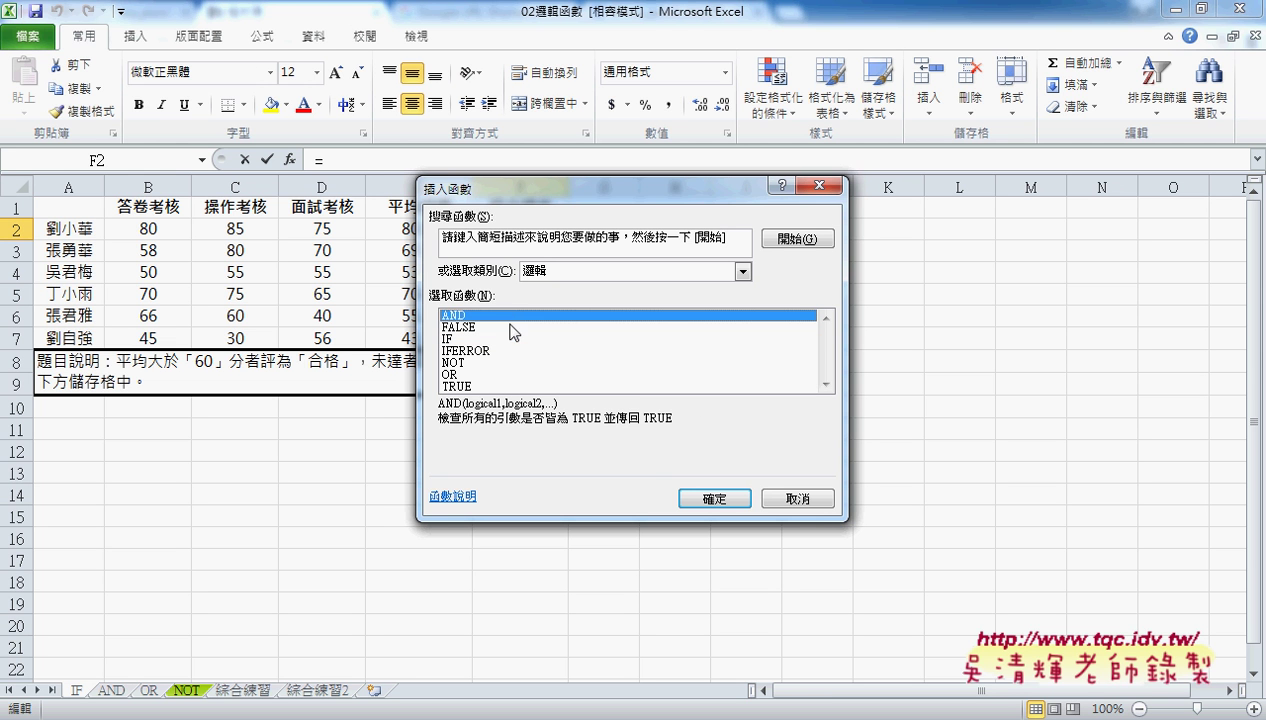
{"action": "left_click", "coordinate": [479, 374]}
{"action": "left_click", "coordinate": [475, 364]}
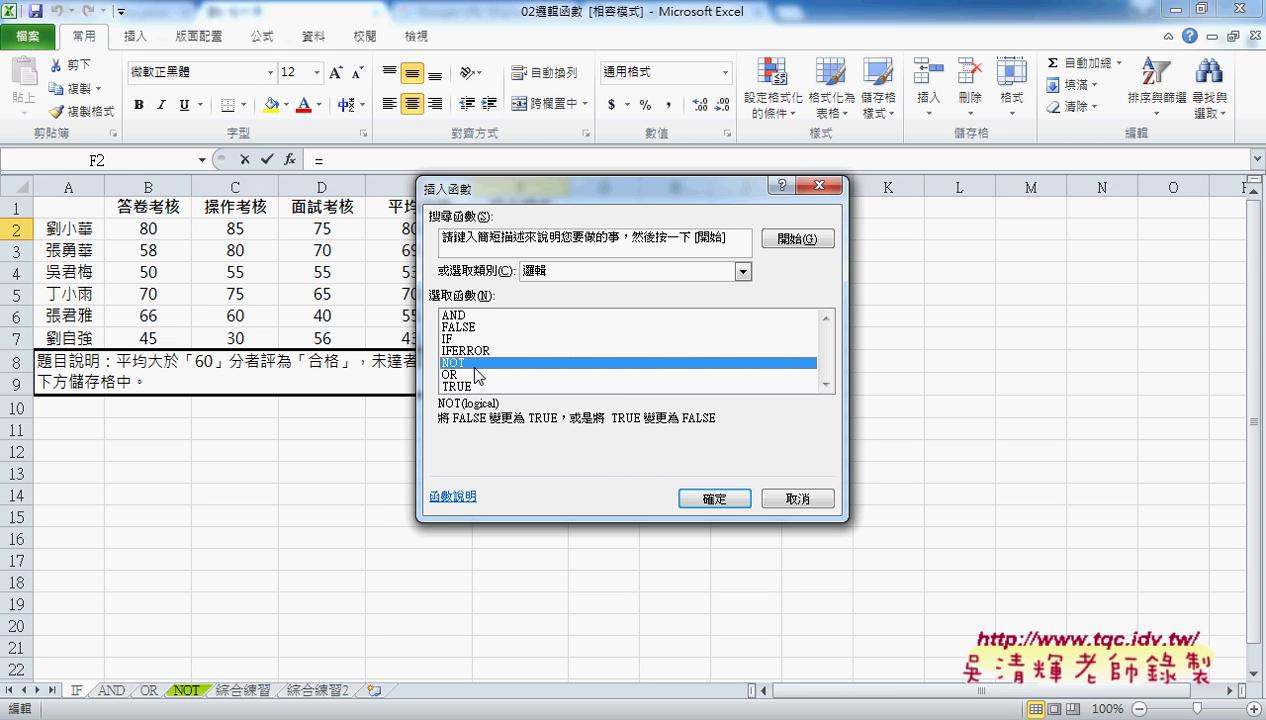
{"action": "left_click", "coordinate": [472, 327]}
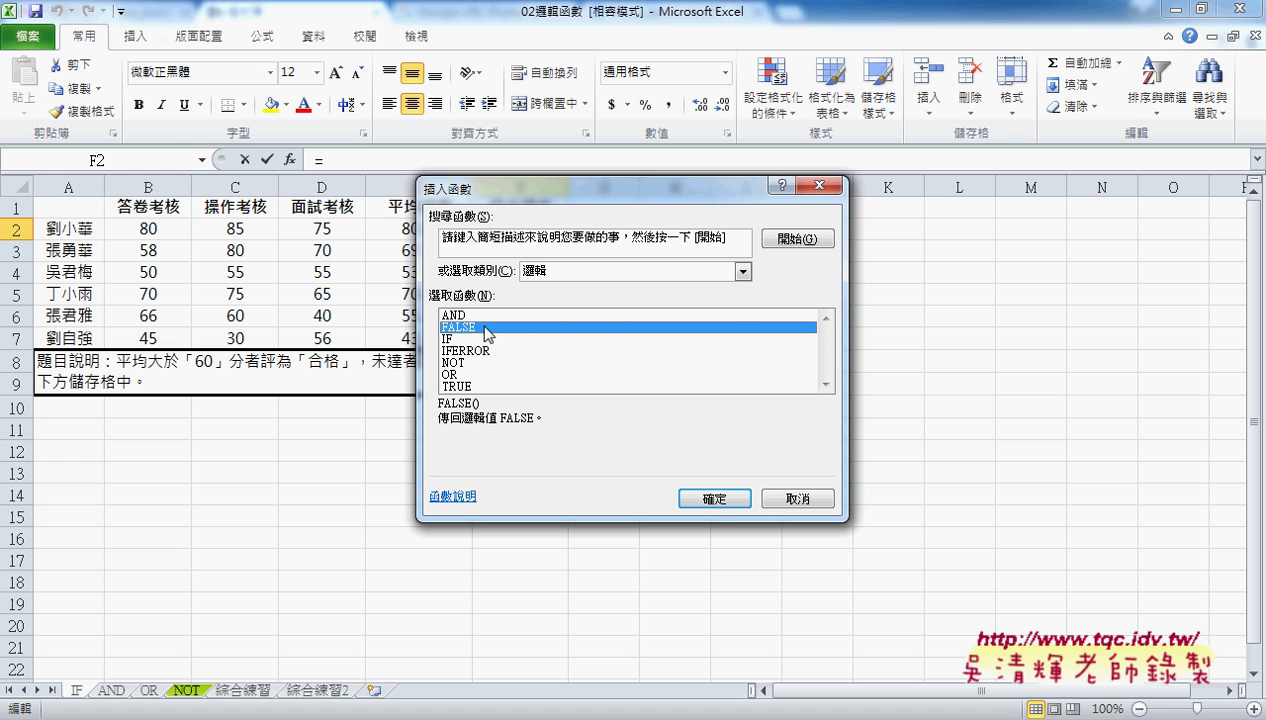
{"action": "left_click", "coordinate": [484, 386]}
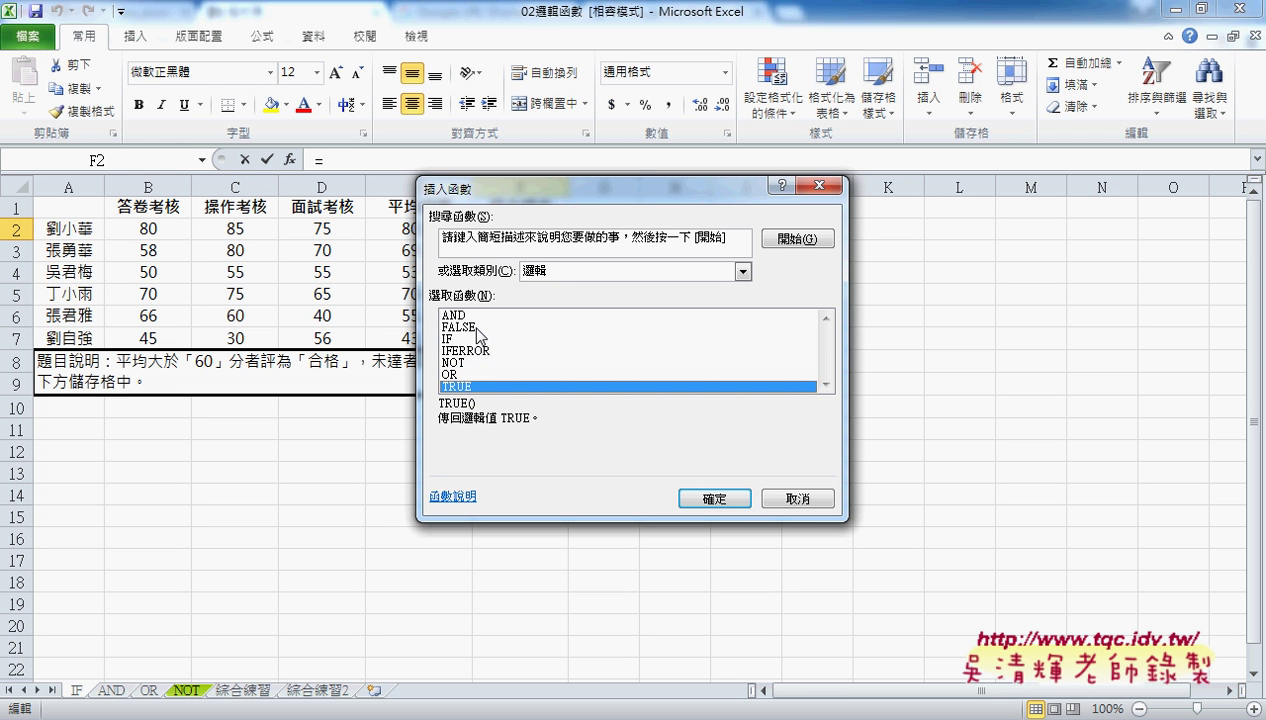
{"action": "left_click", "coordinate": [472, 327]}
{"action": "left_click", "coordinate": [467, 389]}
{"action": "left_click", "coordinate": [473, 327]}
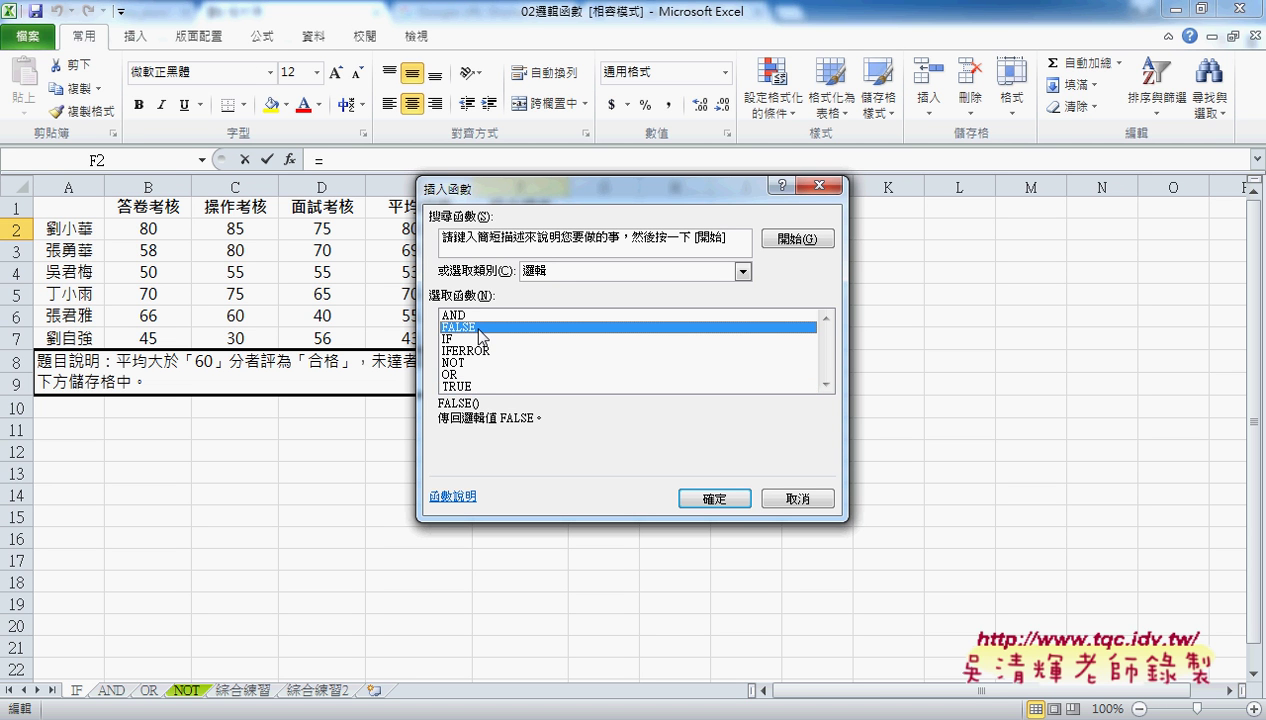
{"action": "left_click", "coordinate": [509, 352]}
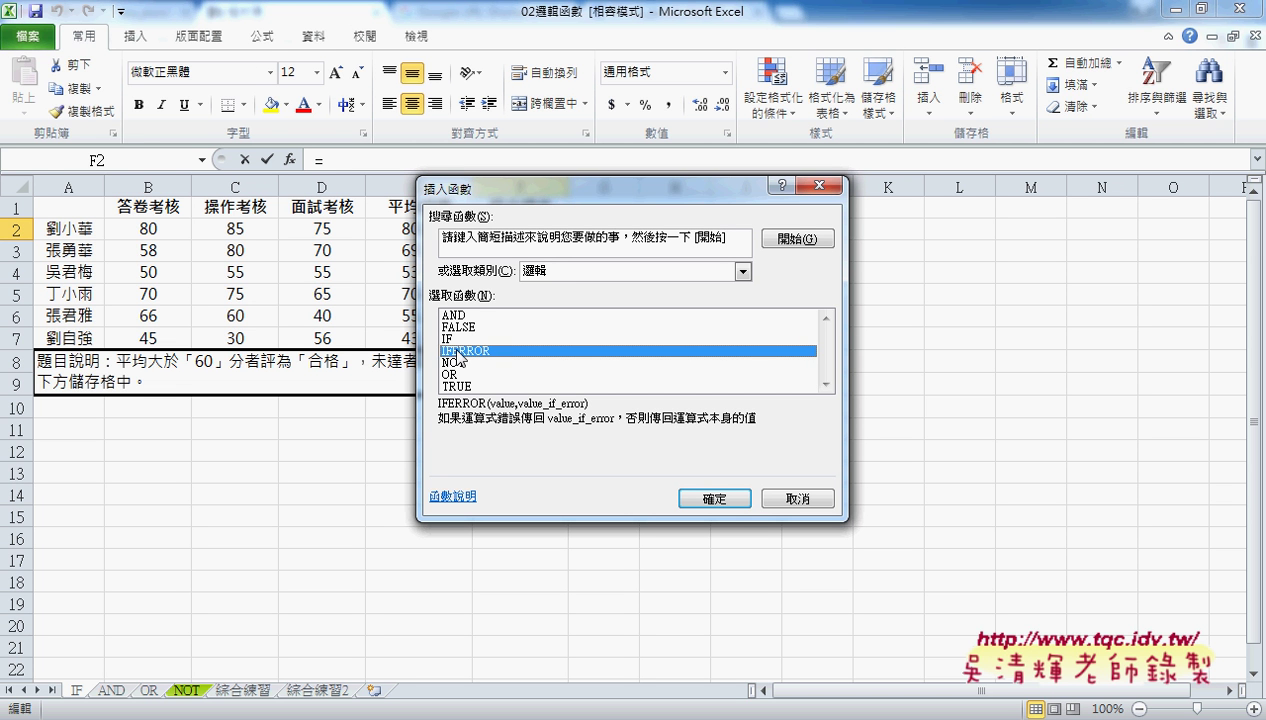
Choose IF, uncover the column E averages, and confirm to open its argument fields.
{"action": "left_click", "coordinate": [454, 340]}
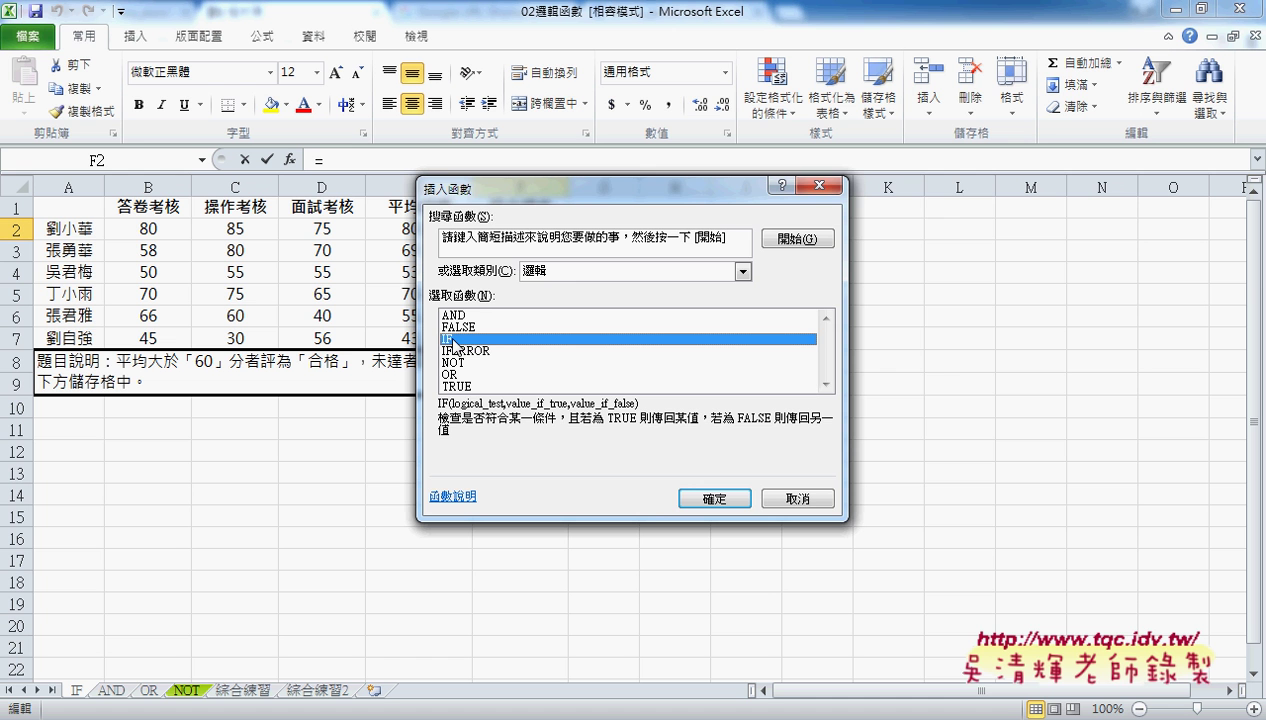
{"action": "left_click_drag", "start_coordinate": [591, 194], "coordinate": [826, 188]}
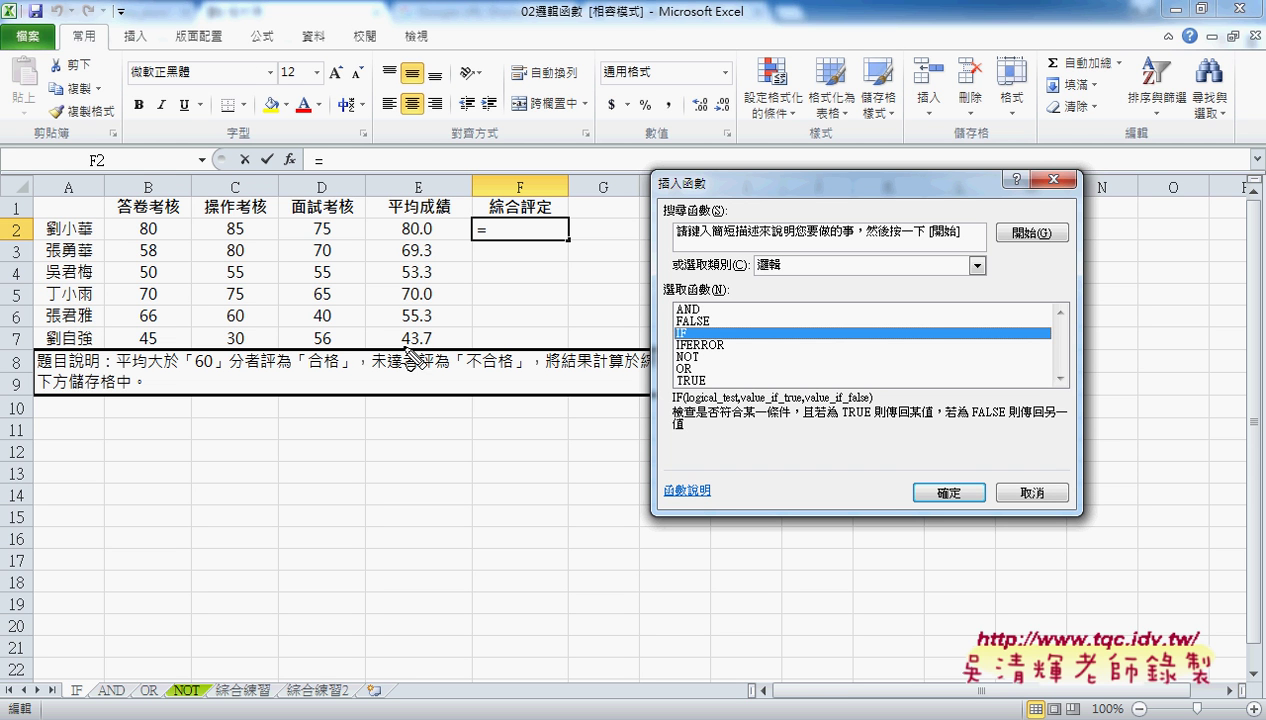
{"action": "mouse_move", "coordinate": [410, 217]}
{"action": "left_mouse_down"}
{"action": "mouse_move", "coordinate": [466, 337]}
{"action": "mouse_move", "coordinate": [428, 220]}
{"action": "left_mouse_up"}
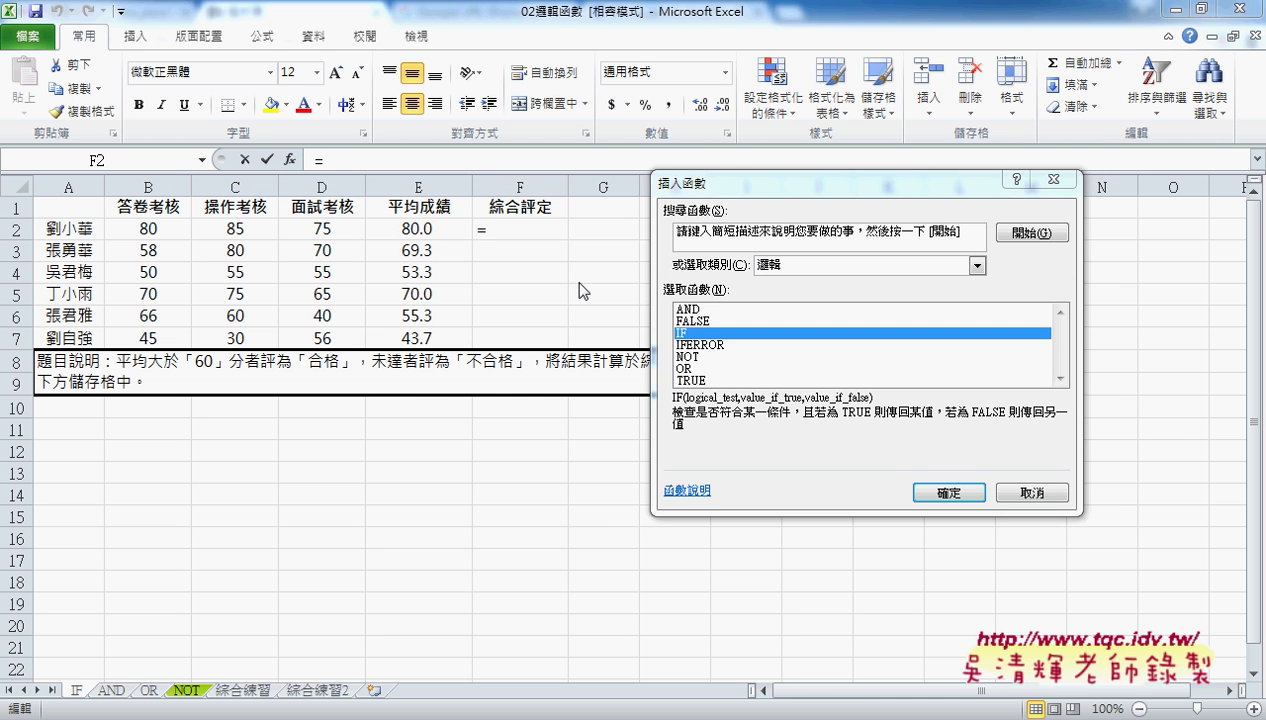
{"action": "left_click", "coordinate": [955, 490]}
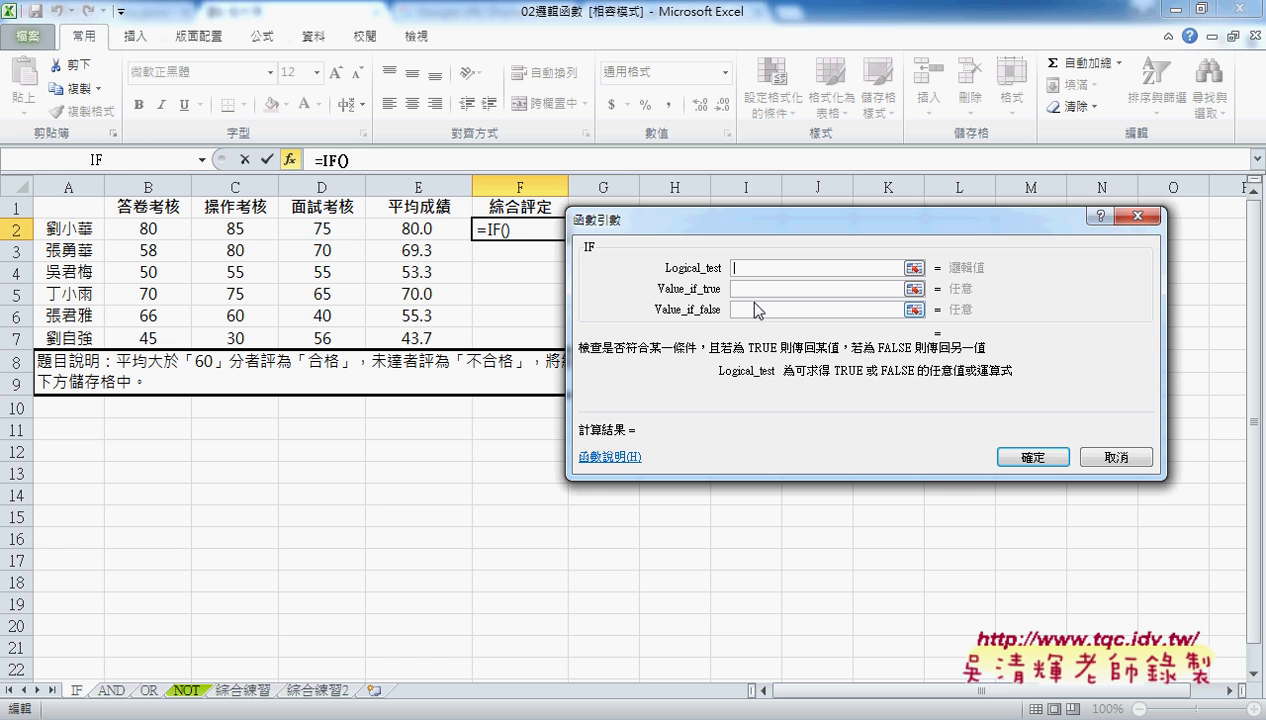
Enter =IF(E2>=60,"合格","不合格") in F2 and fill it down to F7.
{"action": "left_click", "coordinate": [424, 229]}
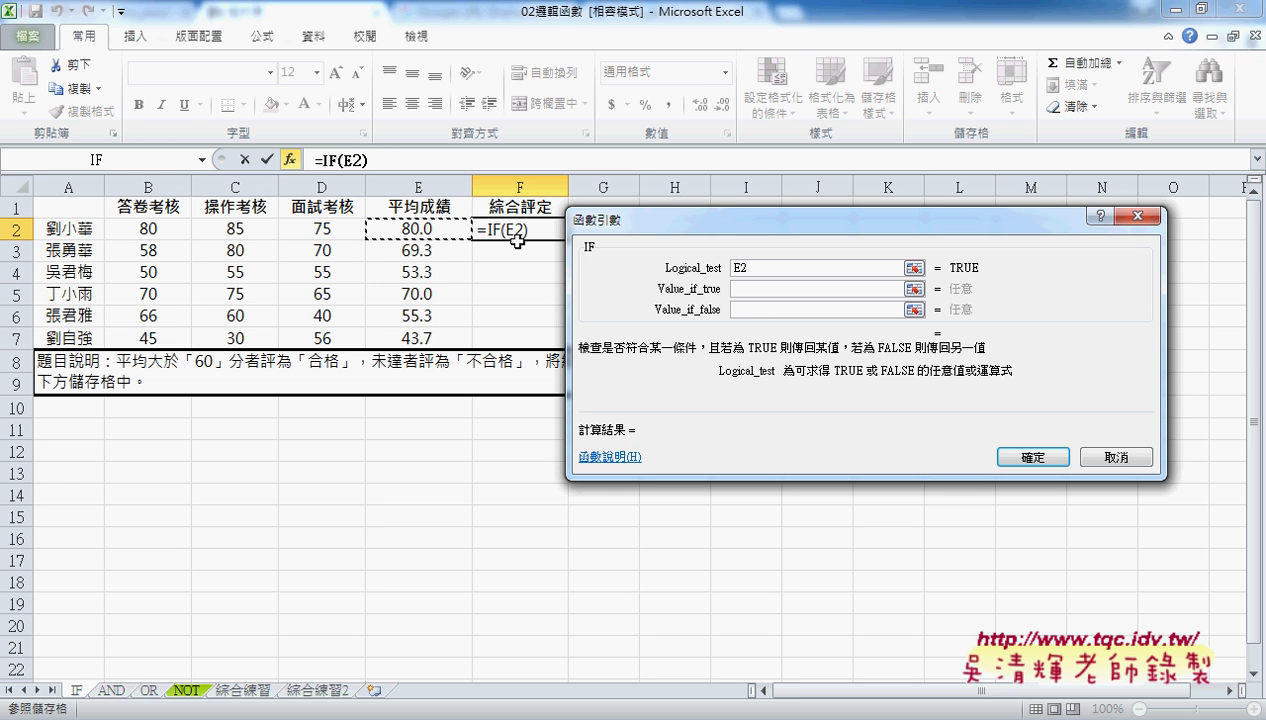
{"action": "type", "text": ">="}
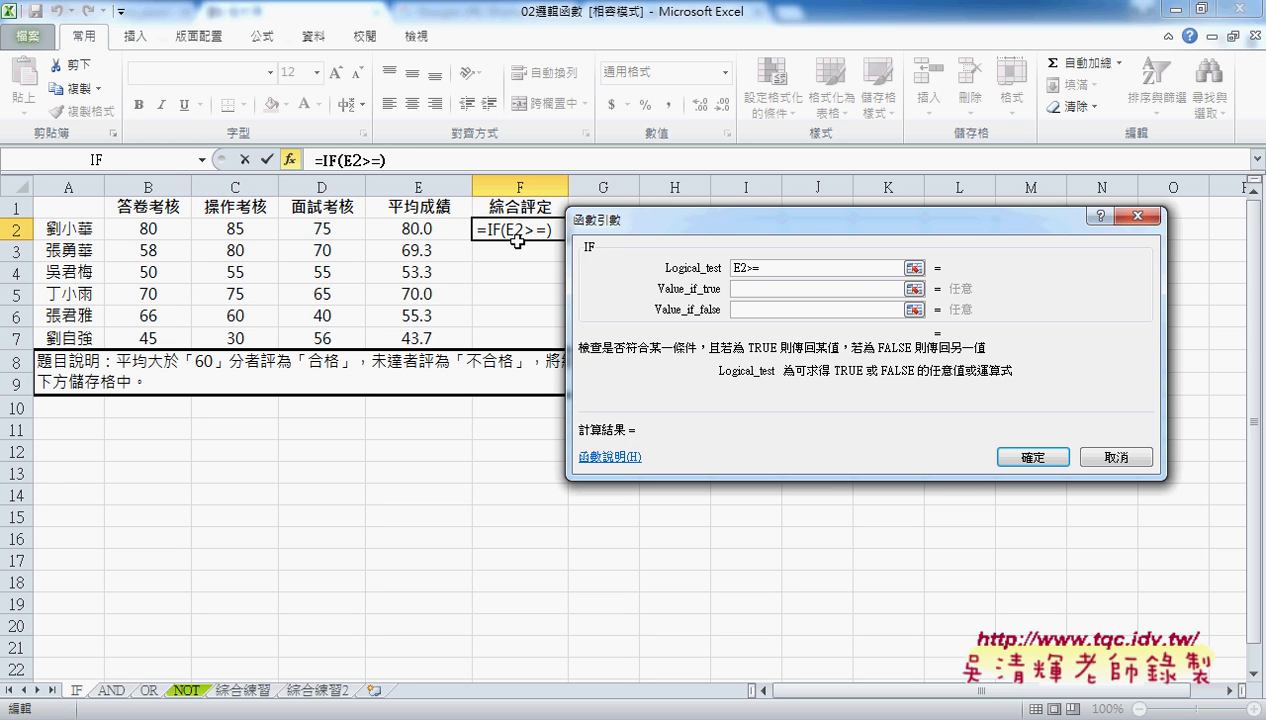
{"action": "type", "text": "60"}
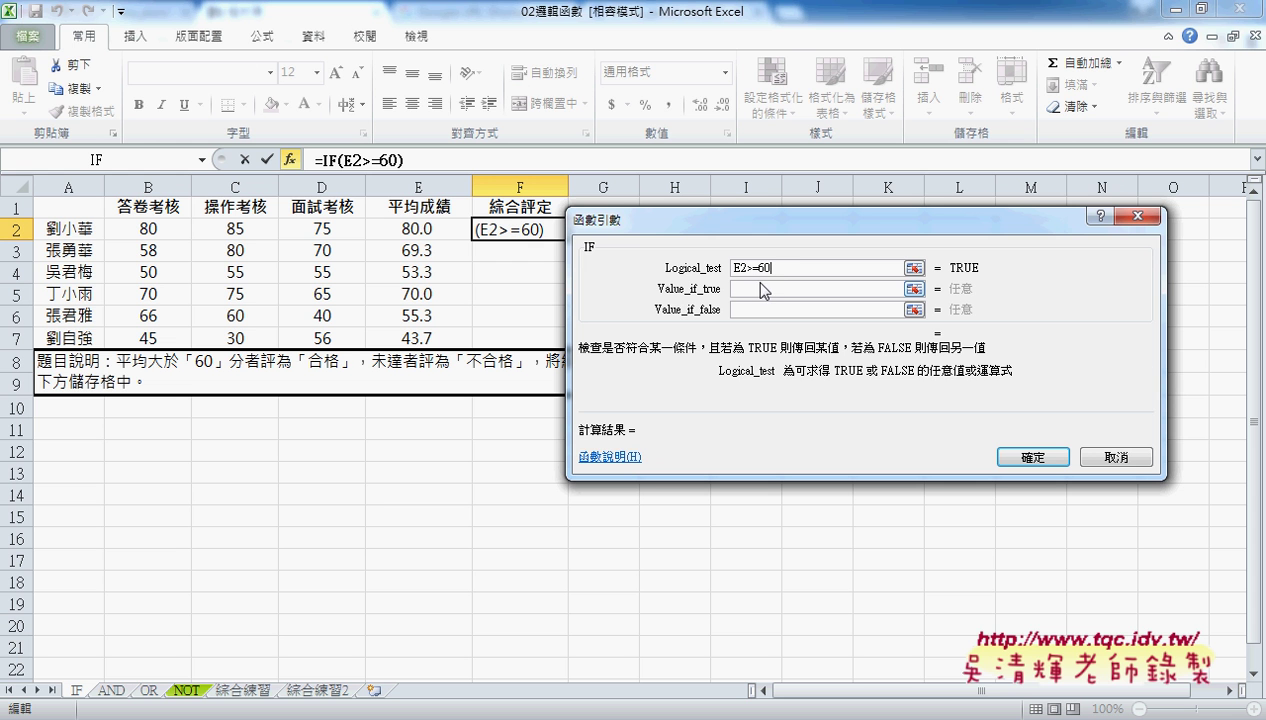
{"action": "left_click", "coordinate": [752, 288]}
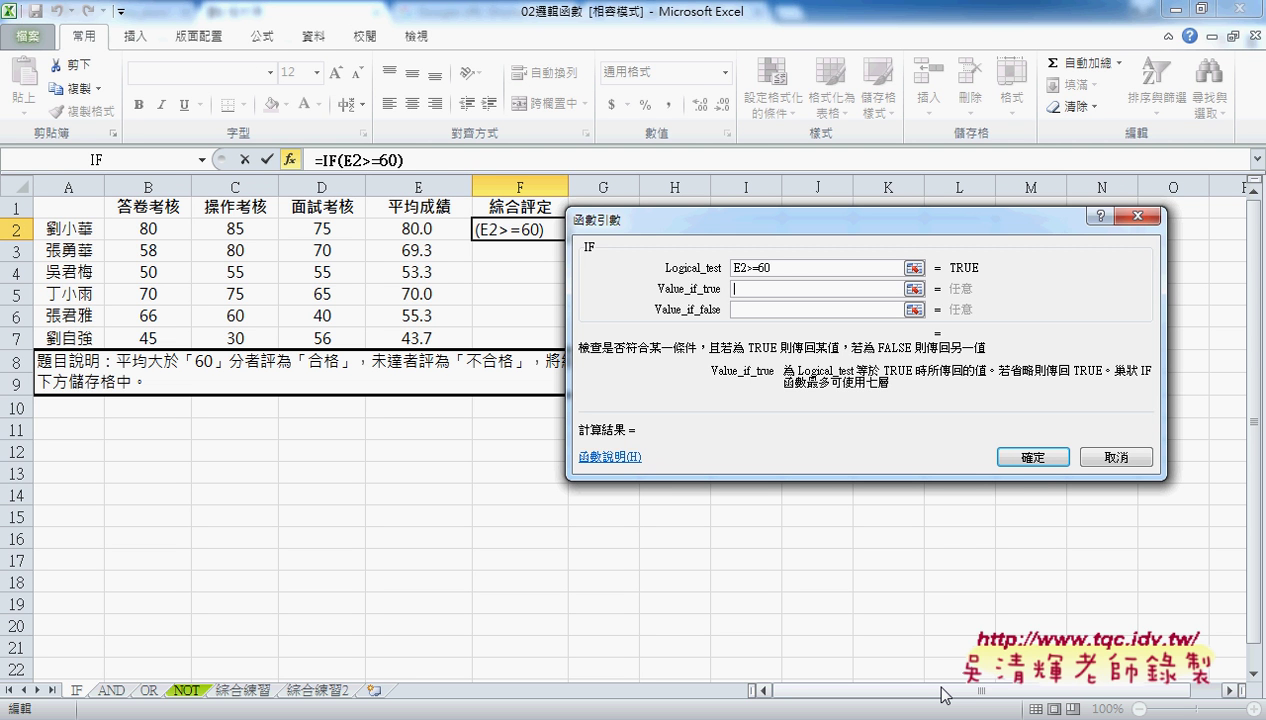
{"action": "type", "text": "和"}
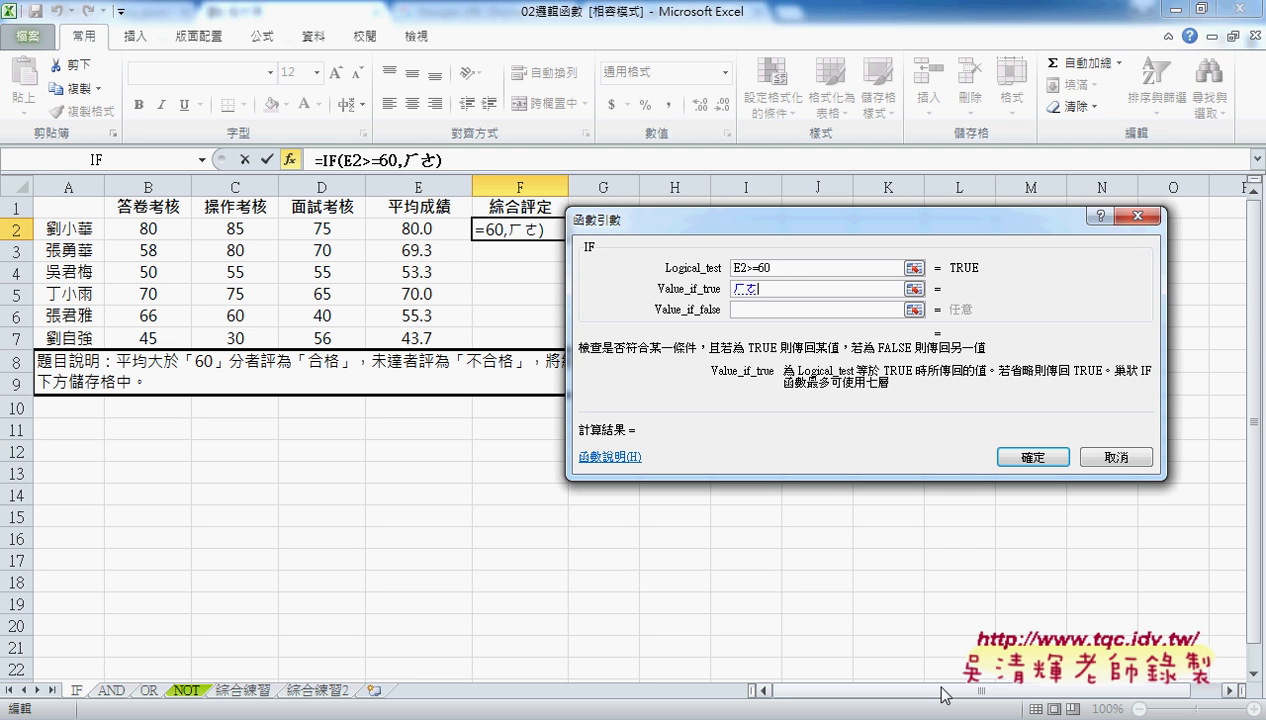
{"action": "type", "text": "格"}
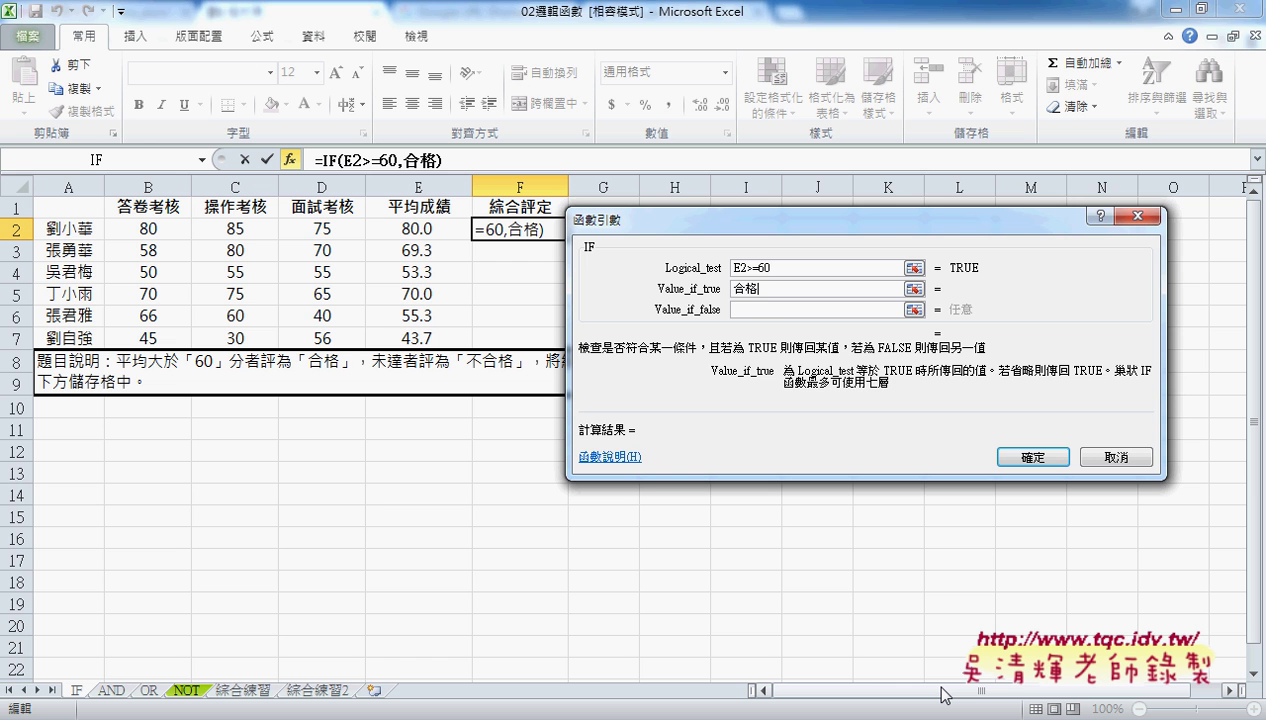
{"action": "key", "text": "Tab"}
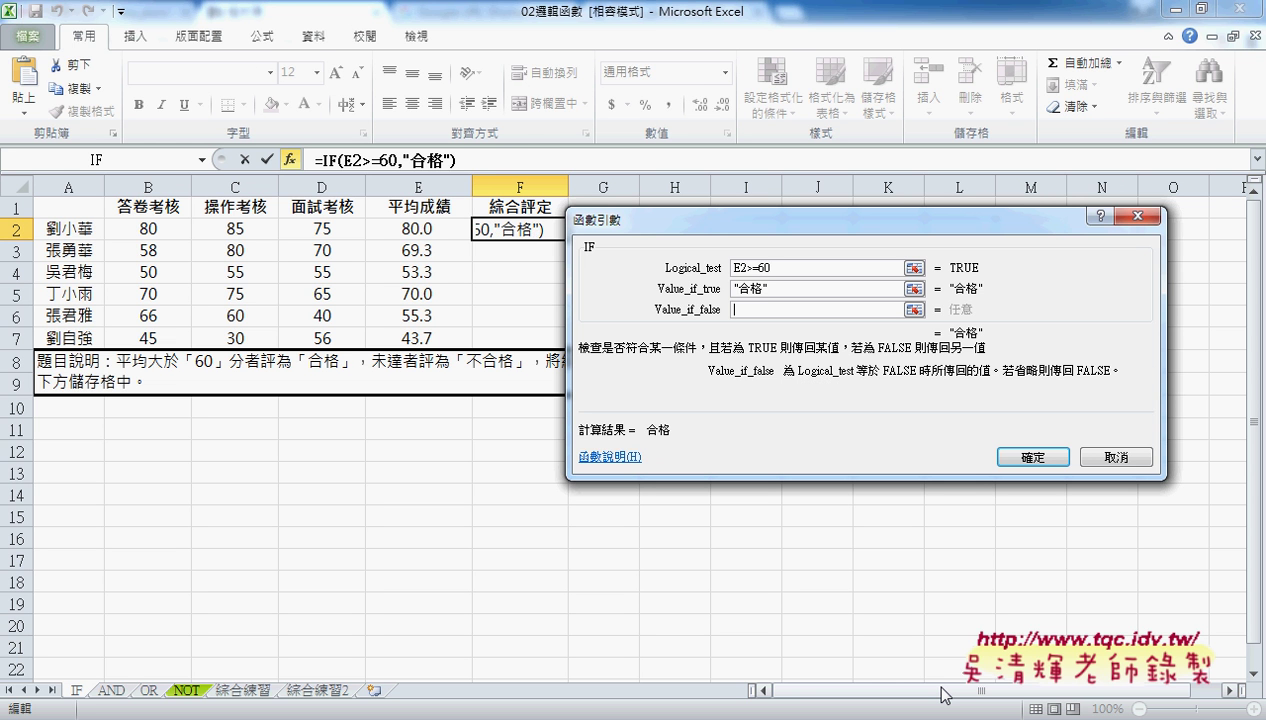
{"action": "type", "text": "合格\",不合格"}
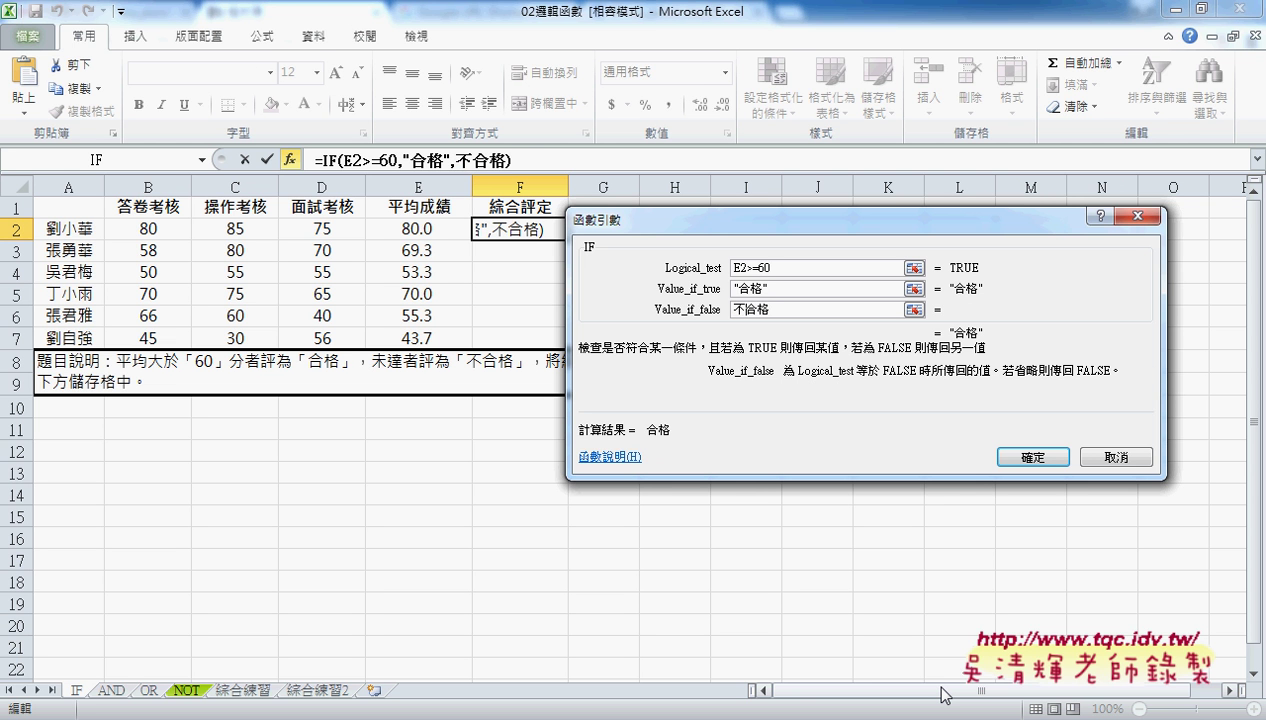
{"action": "left_click", "coordinate": [771, 288]}
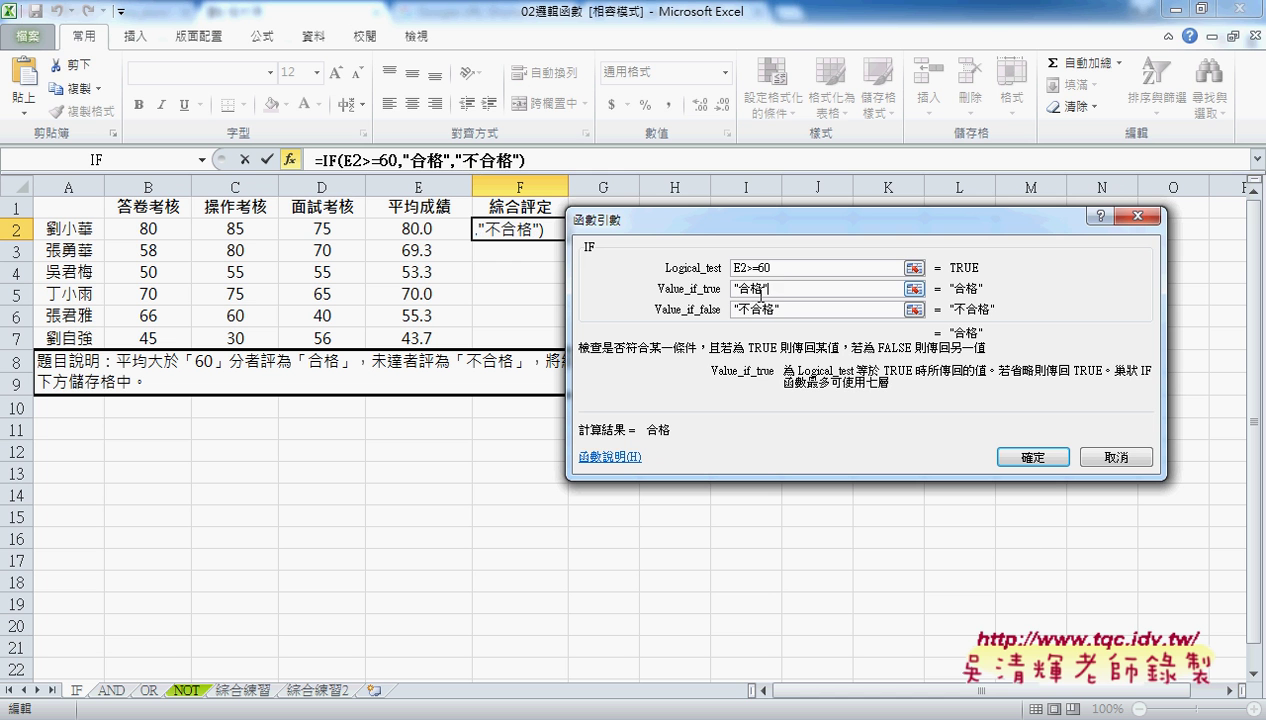
{"action": "left_click", "coordinate": [1033, 456]}
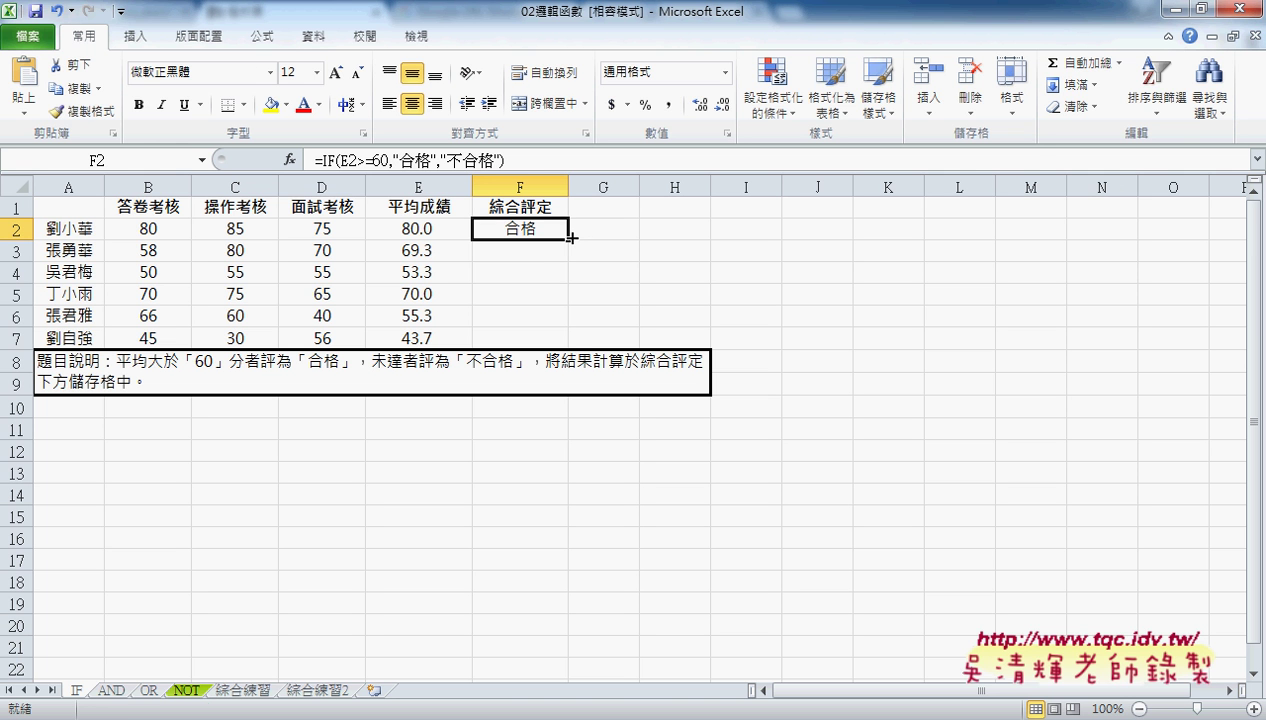
{"action": "left_click_drag", "start_coordinate": [570, 237], "coordinate": [571, 346]}
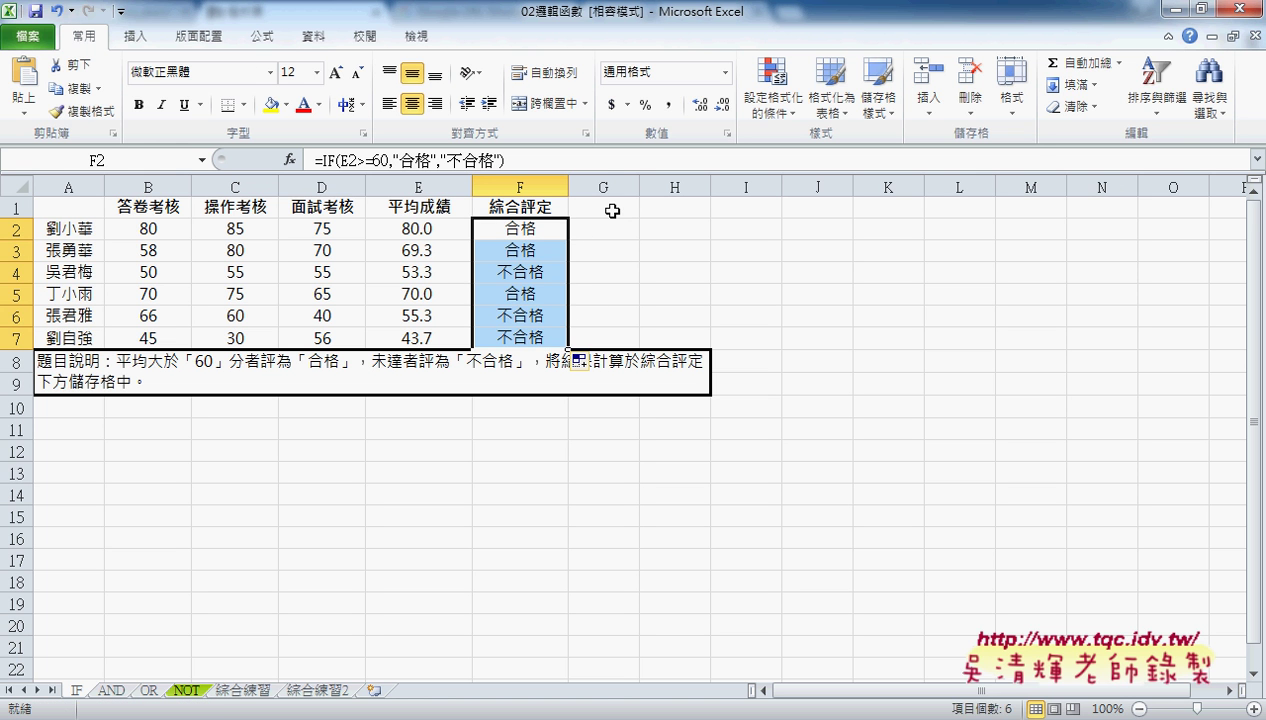
Enter the heading VBA in G1.
{"action": "left_click", "coordinate": [612, 210]}
{"action": "type", "text": "V"}
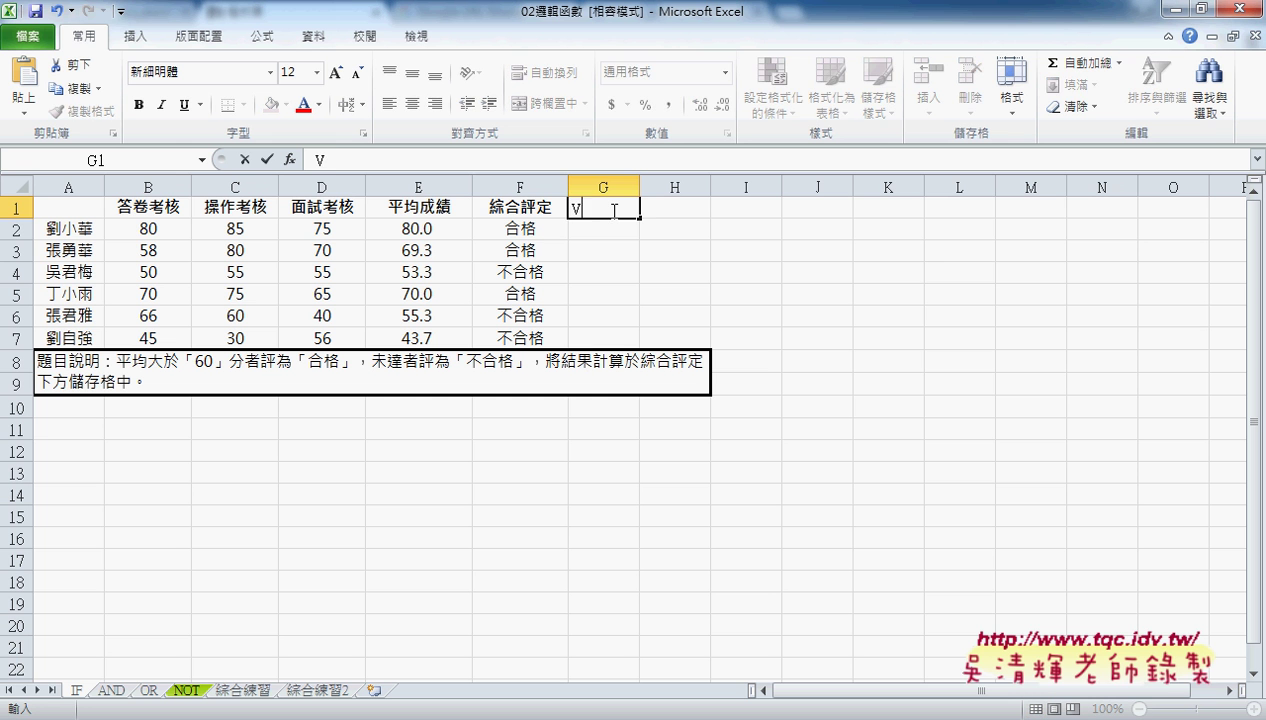
{"action": "type", "text": "BA"}
{"action": "key", "text": "Return"}
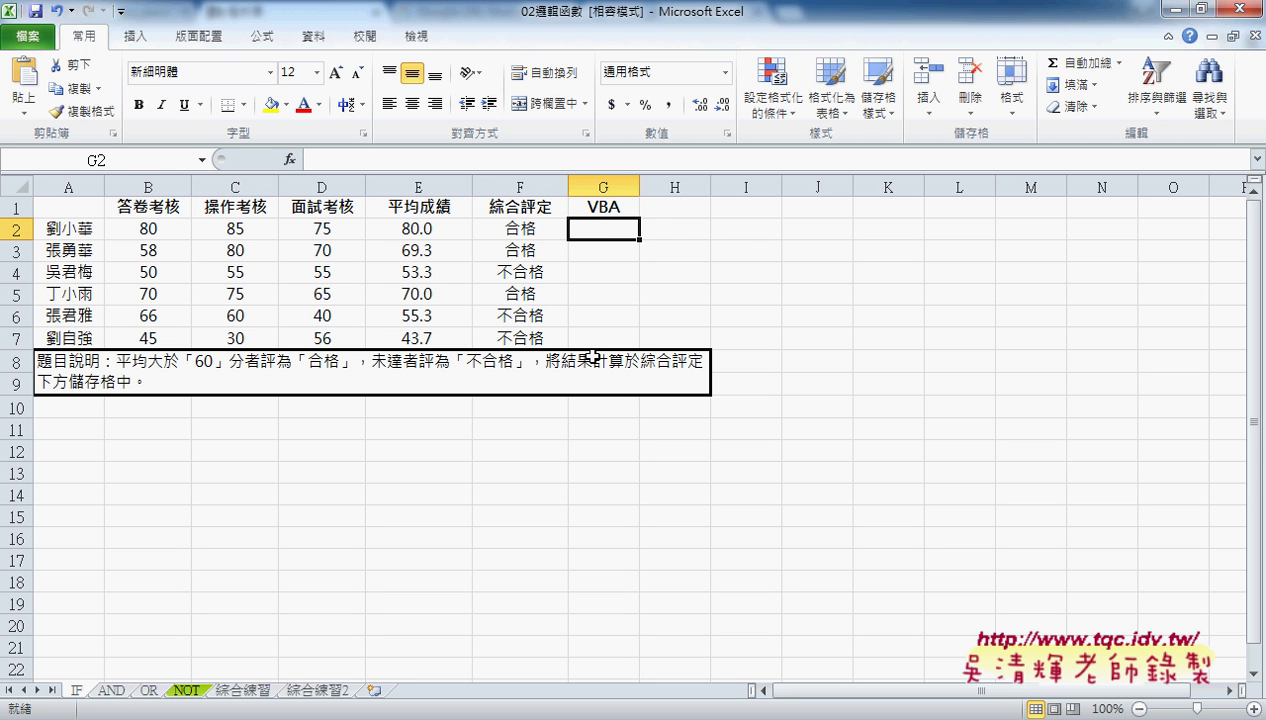
Enter the heading 多重邏輯 in H1 and widen column H to fit it.
{"action": "left_click", "coordinate": [673, 213]}
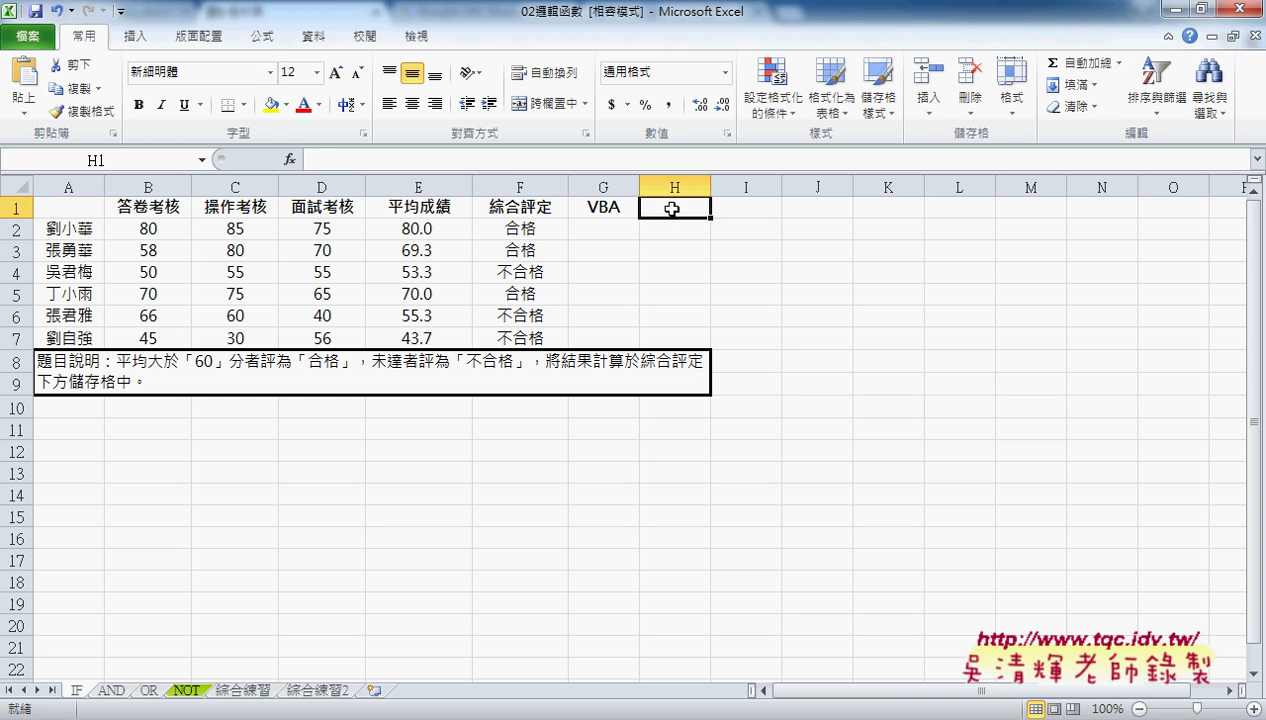
{"action": "type", "text": "ㄉㄨㄛㄔㄨㄥ"}
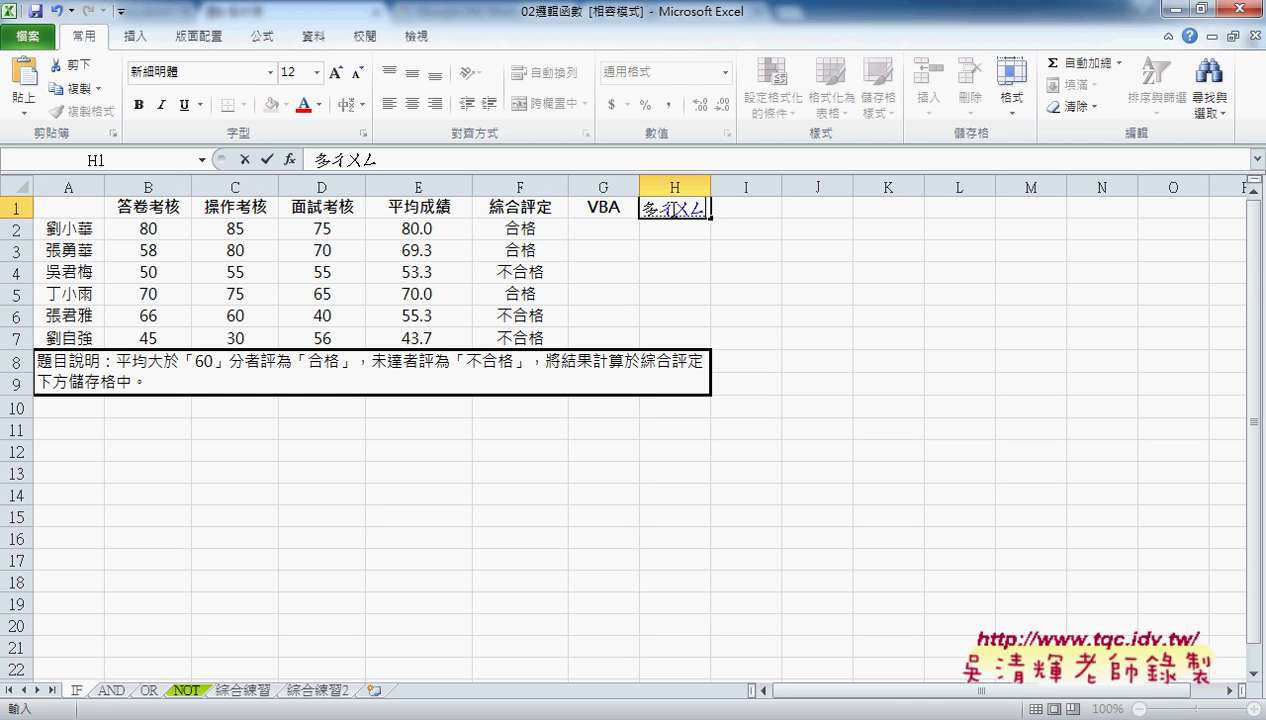
{"action": "type", "text": "ˊㄌㄨㄛˊㄐㄧ"}
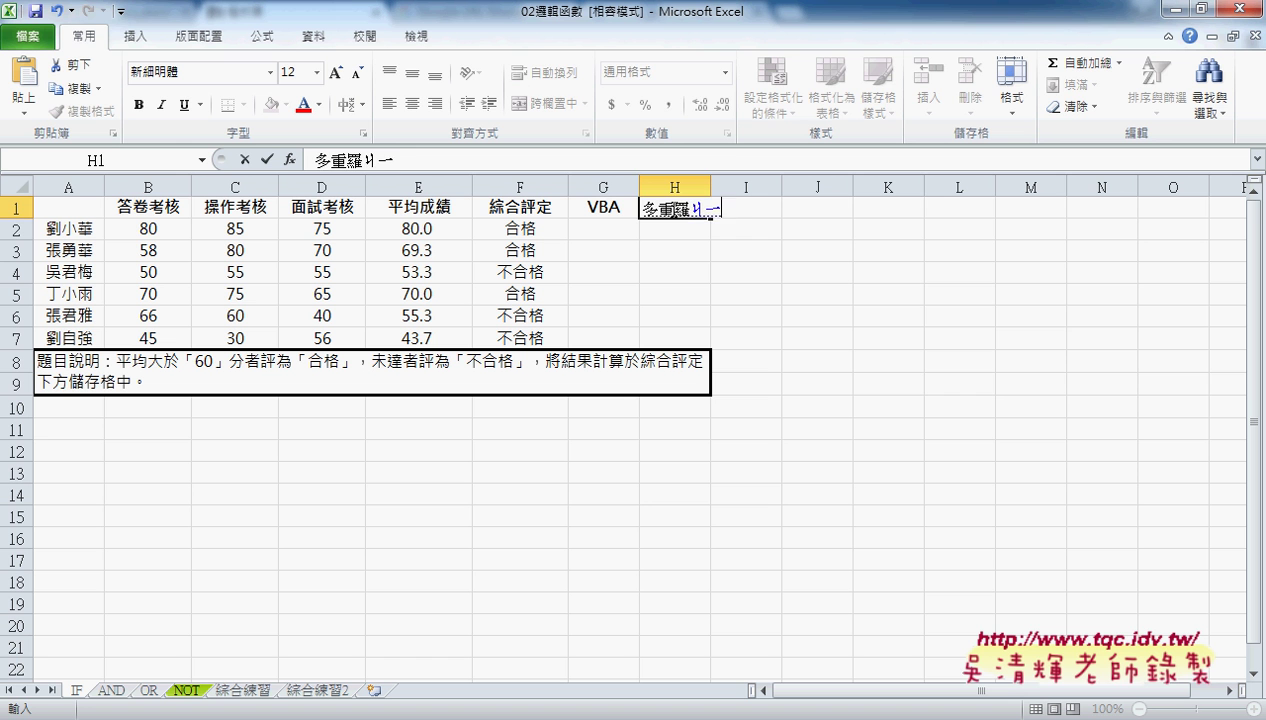
{"action": "type", "text": "ˊ"}
{"action": "key", "text": "Return"}
{"action": "key", "text": "Return"}
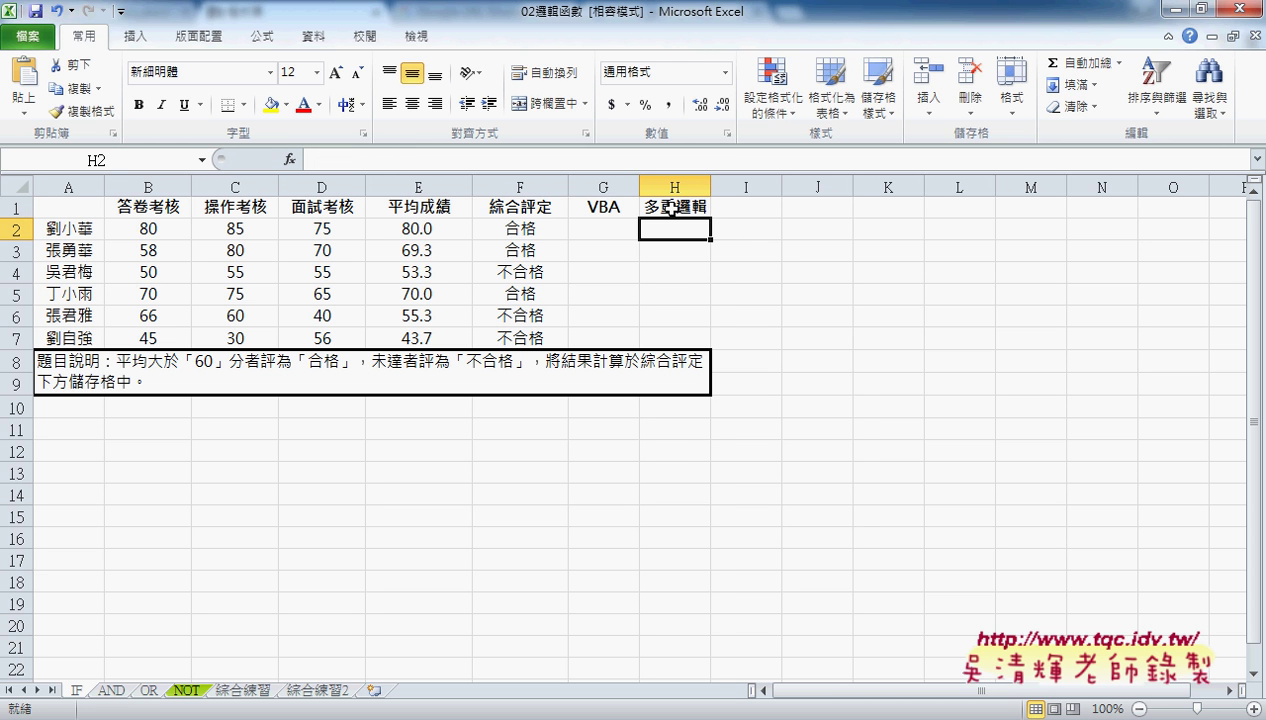
{"action": "left_click_drag", "start_coordinate": [710, 187], "coordinate": [719, 187]}
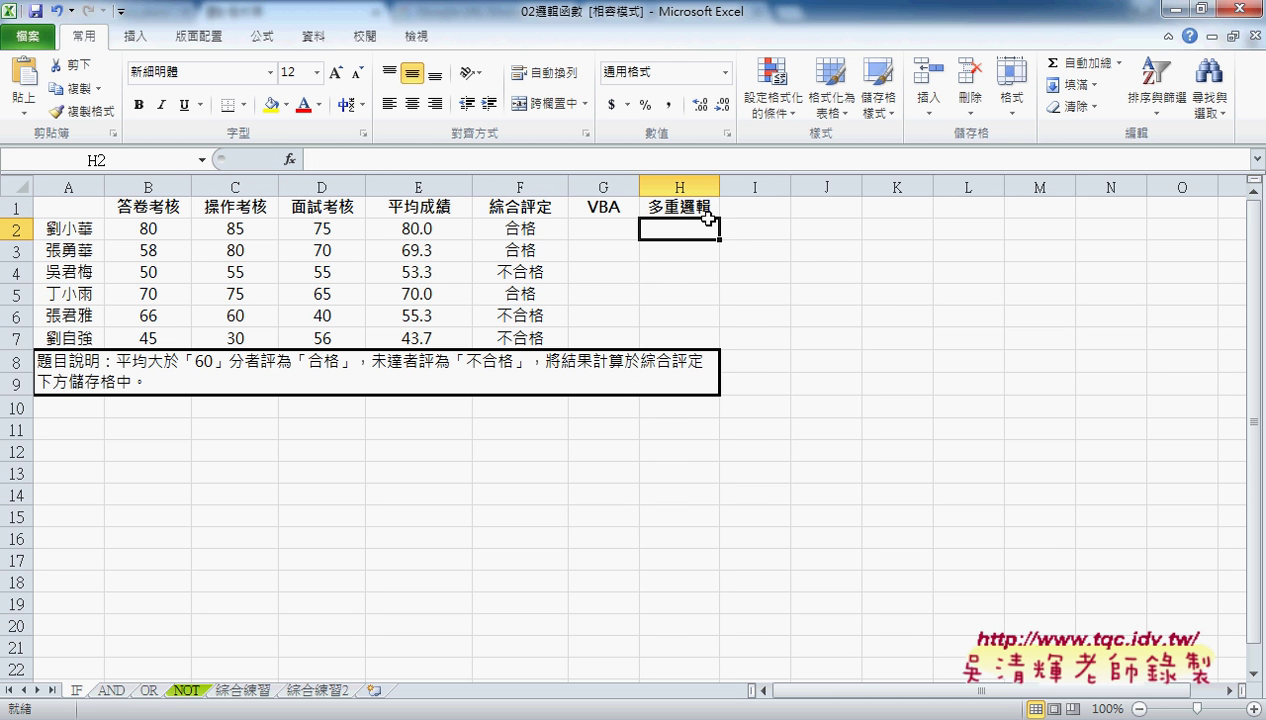
Review F2's IF formula, then start a function in H2 via Insert Function.
{"action": "left_click", "coordinate": [565, 227]}
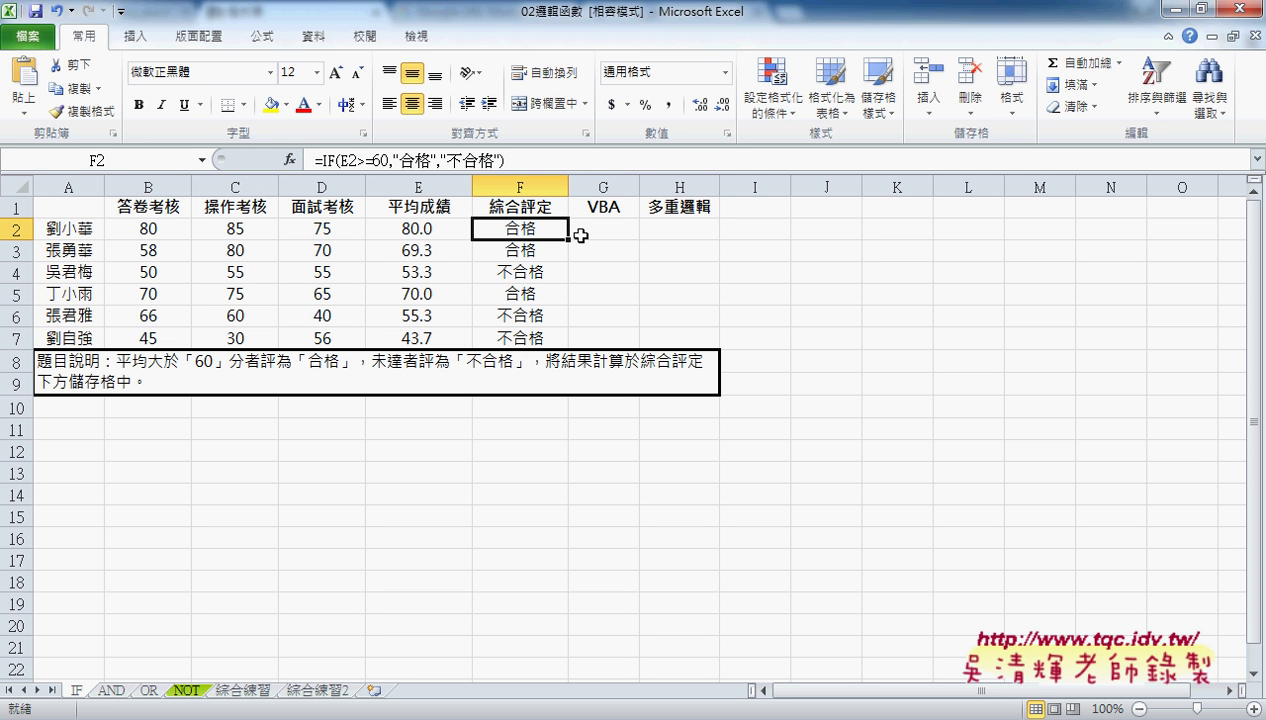
{"action": "left_click", "coordinate": [699, 236]}
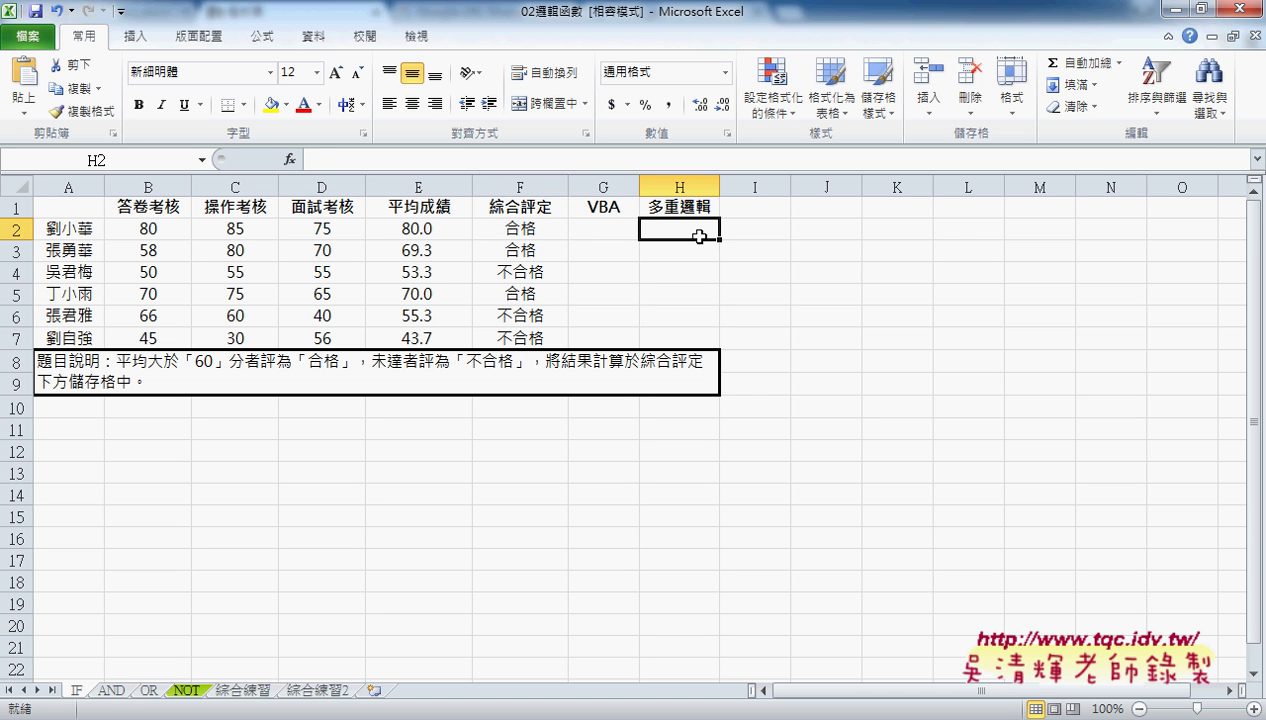
{"action": "left_click", "coordinate": [289, 159]}
Select IF from the 邏輯 function list for H2.
{"action": "left_click", "coordinate": [701, 334]}
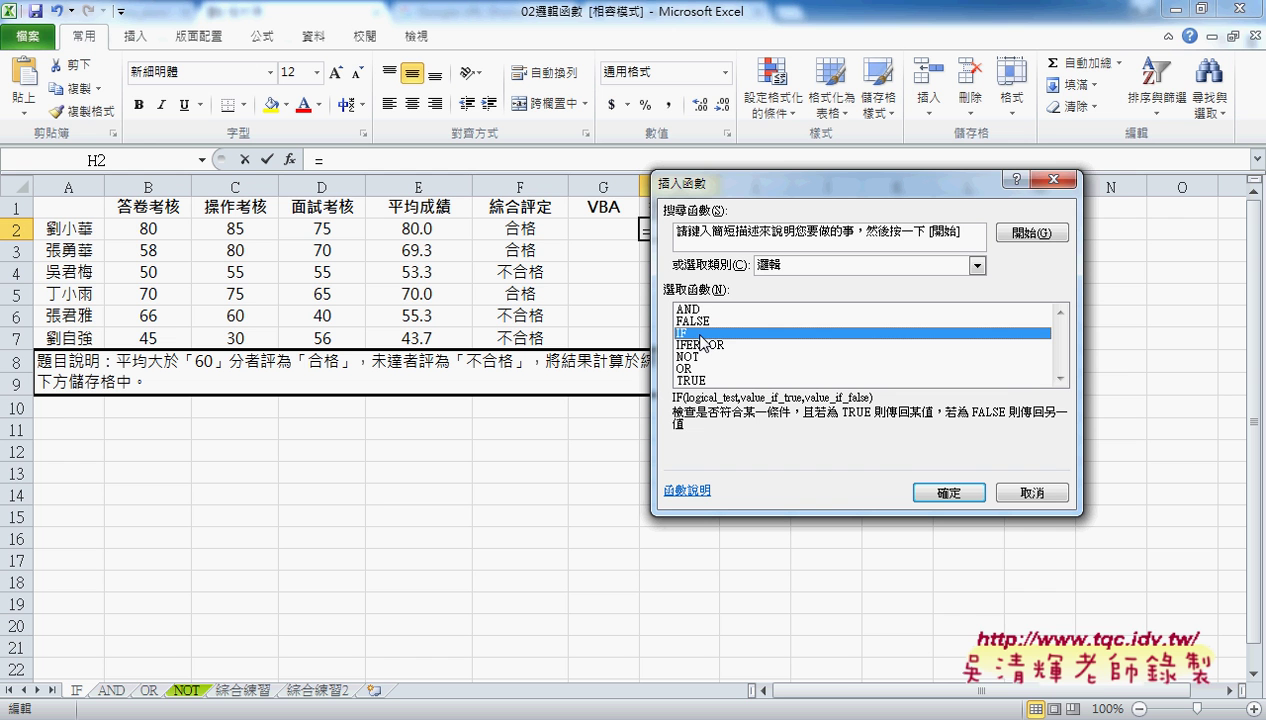
{"action": "left_click_drag", "start_coordinate": [868, 22], "coordinate": [978, 14]}
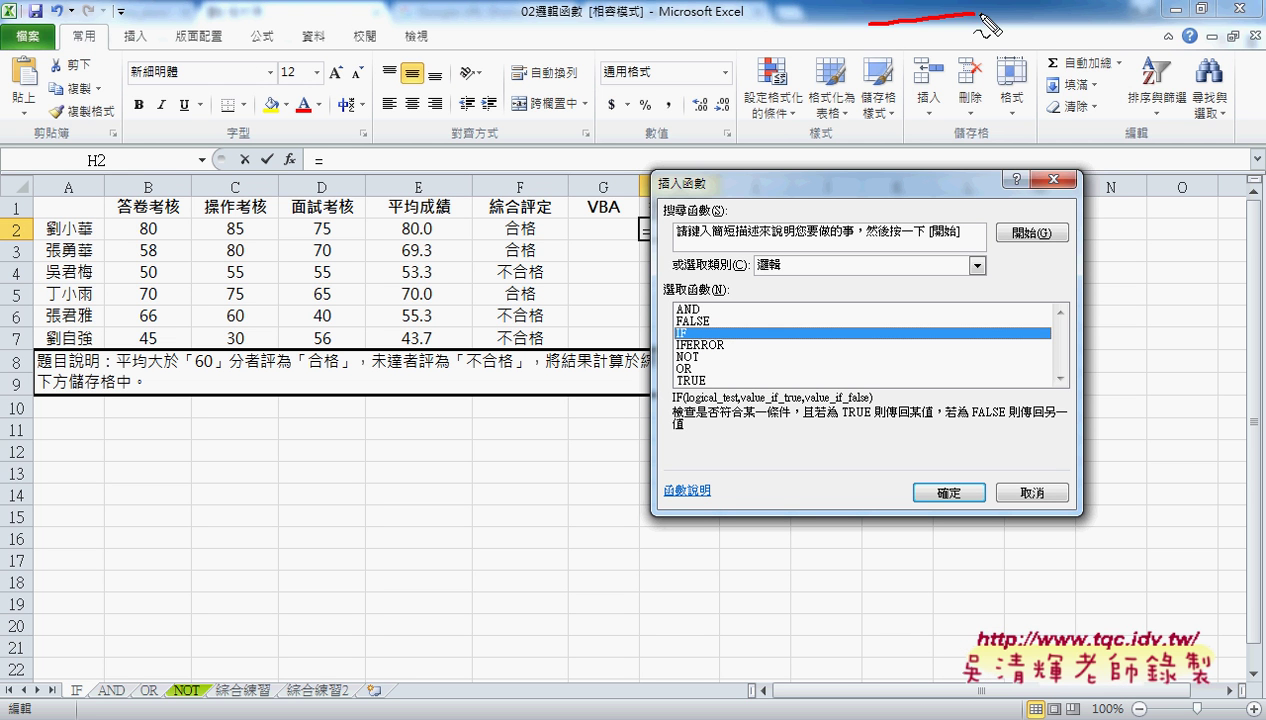
{"action": "left_click_drag", "start_coordinate": [862, 371], "coordinate": [986, 371]}
{"action": "mouse_move", "coordinate": [866, 111]}
{"action": "left_mouse_down"}
{"action": "mouse_move", "coordinate": [1022, 126]}
{"action": "mouse_move", "coordinate": [1052, 114]}
{"action": "left_mouse_up"}
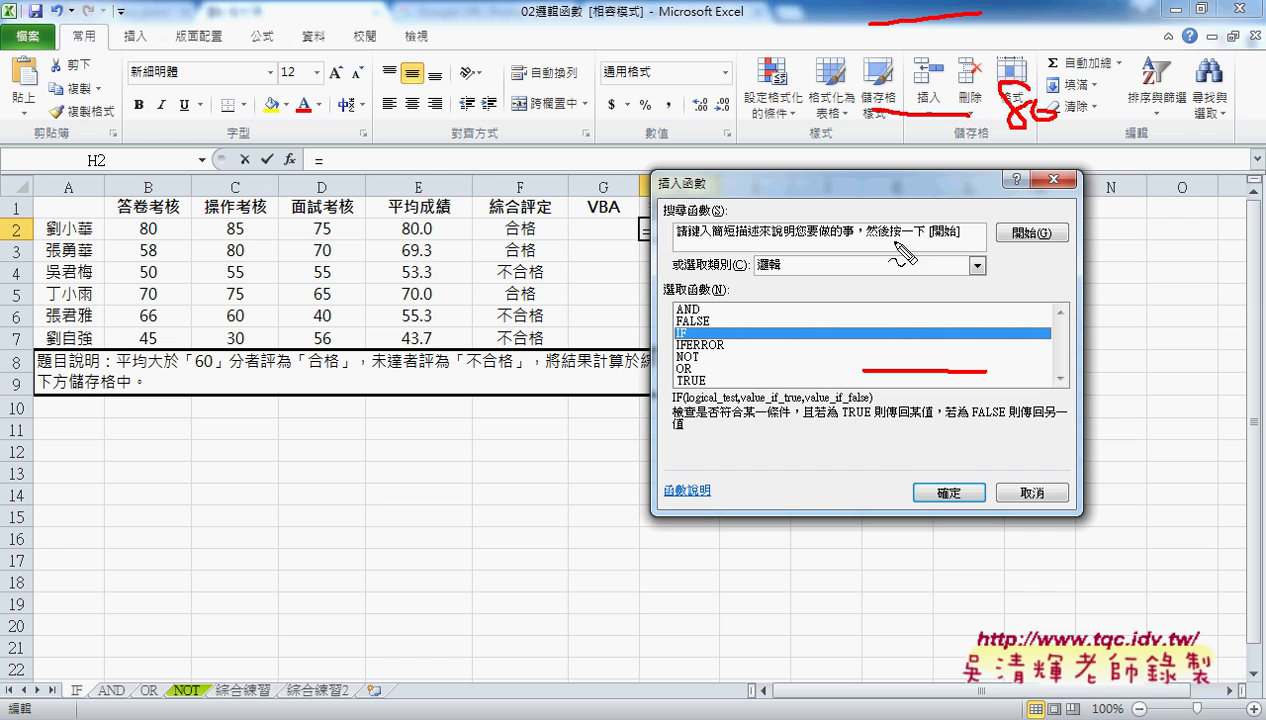
{"action": "mouse_move", "coordinate": [886, 244]}
{"action": "left_mouse_down"}
{"action": "mouse_move", "coordinate": [1022, 246]}
{"action": "mouse_move", "coordinate": [1032, 272]}
{"action": "mouse_move", "coordinate": [1082, 244]}
{"action": "left_mouse_up"}
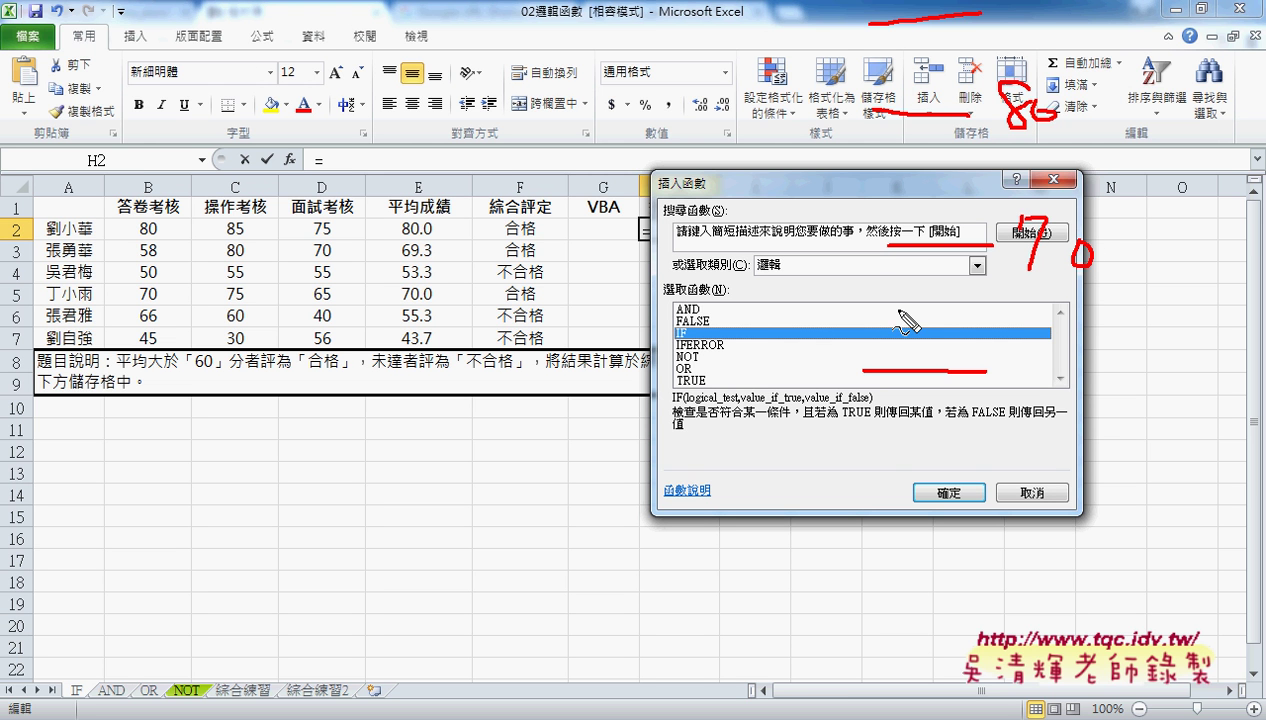
{"action": "mouse_move", "coordinate": [898, 312]}
{"action": "left_mouse_down"}
{"action": "mouse_move", "coordinate": [1026, 322]}
{"action": "mouse_move", "coordinate": [1080, 310]}
{"action": "left_mouse_up"}
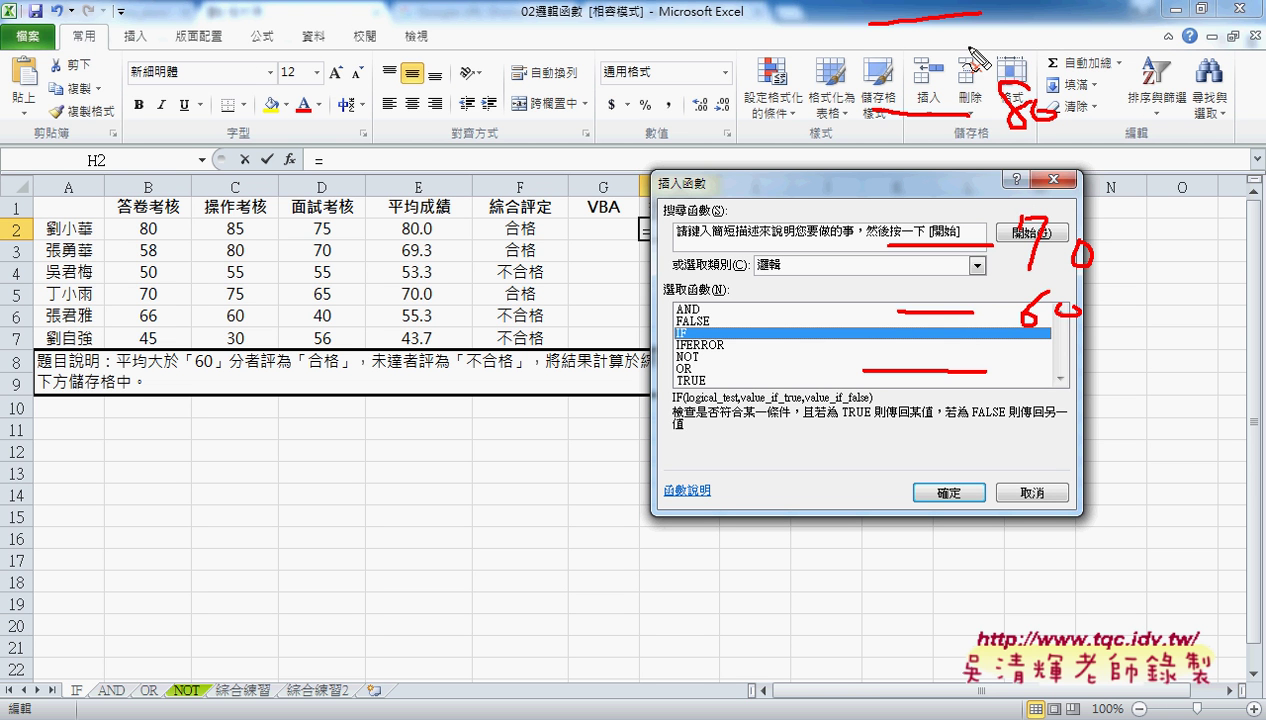
{"action": "mouse_move", "coordinate": [966, 18]}
{"action": "left_mouse_down"}
{"action": "mouse_move", "coordinate": [970, 208]}
{"action": "mouse_move", "coordinate": [988, 199]}
{"action": "left_mouse_up"}
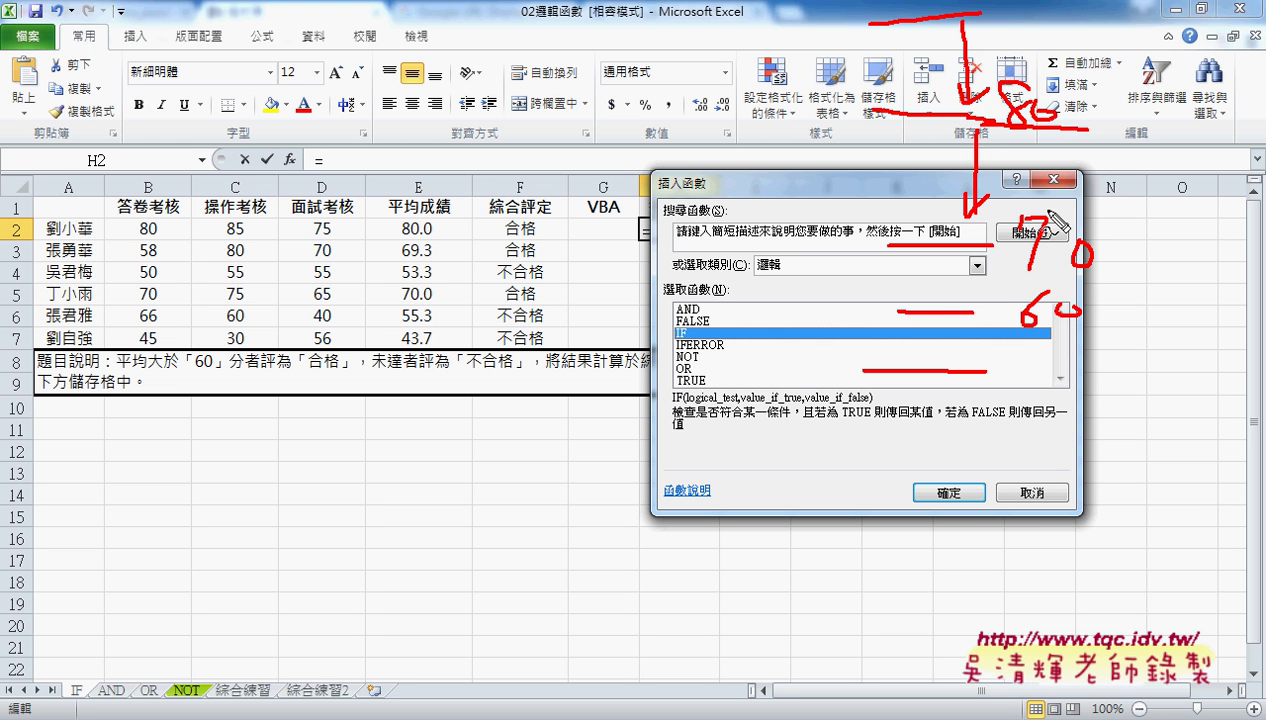
{"action": "left_click_drag", "start_coordinate": [992, 244], "coordinate": [1075, 243]}
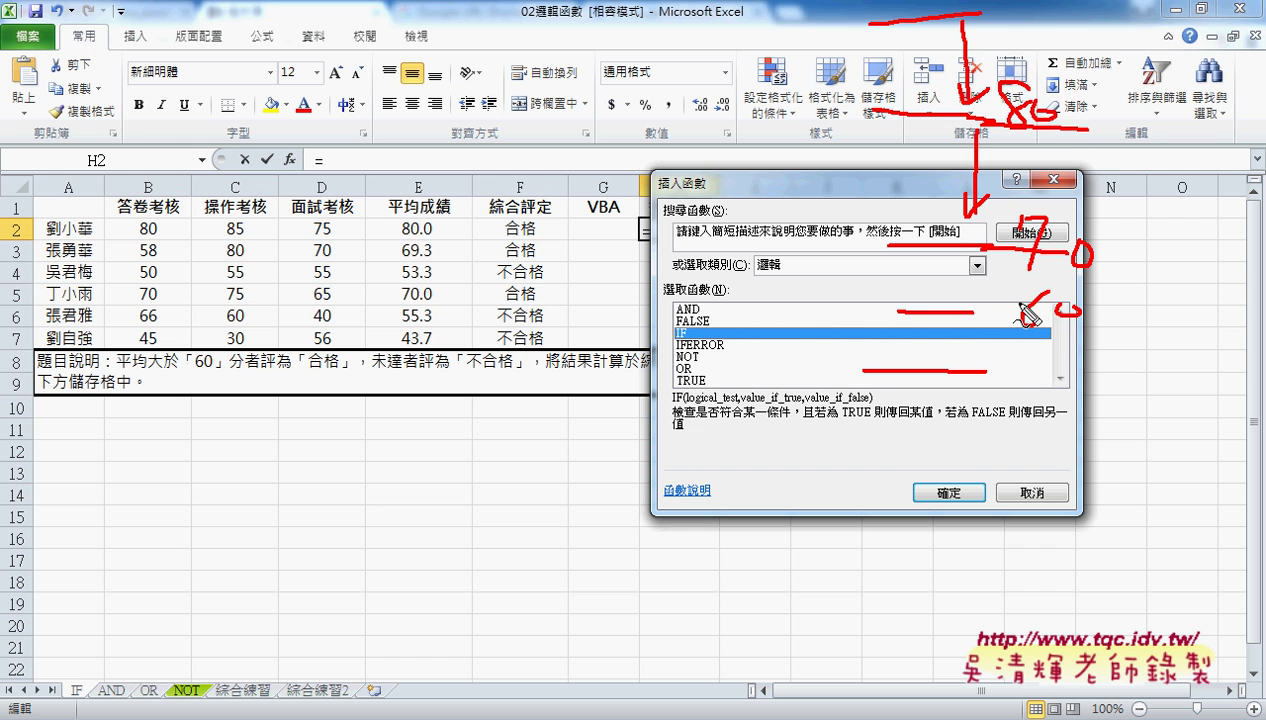
{"action": "left_click_drag", "start_coordinate": [976, 314], "coordinate": [1024, 313]}
{"action": "left_click_drag", "start_coordinate": [990, 379], "coordinate": [1074, 379]}
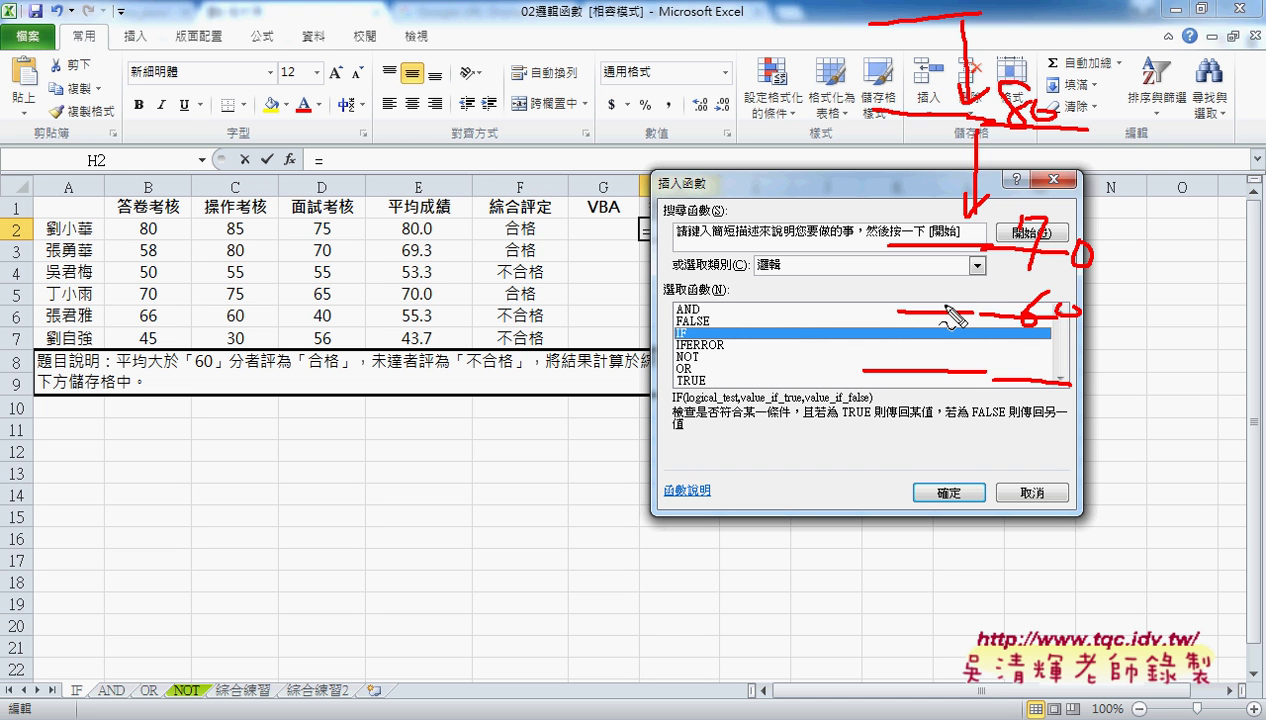
{"action": "mouse_move", "coordinate": [975, 256]}
{"action": "left_mouse_down"}
{"action": "mouse_move", "coordinate": [975, 304]}
{"action": "mouse_move", "coordinate": [986, 286]}
{"action": "mouse_move", "coordinate": [974, 360]}
{"action": "left_mouse_up"}
{"action": "mouse_move", "coordinate": [1040, 117]}
{"action": "left_mouse_down"}
{"action": "mouse_move", "coordinate": [1082, 50]}
{"action": "mouse_move", "coordinate": [1098, 105]}
{"action": "left_mouse_up"}
{"action": "mouse_move", "coordinate": [1093, 210]}
{"action": "left_mouse_down"}
{"action": "mouse_move", "coordinate": [1094, 170]}
{"action": "mouse_move", "coordinate": [1108, 188]}
{"action": "mouse_move", "coordinate": [1093, 210]}
{"action": "left_mouse_up"}
{"action": "left_click_drag", "start_coordinate": [1122, 286], "coordinate": [1105, 390]}
{"action": "left_click_drag", "start_coordinate": [1107, 338], "coordinate": [1112, 390]}
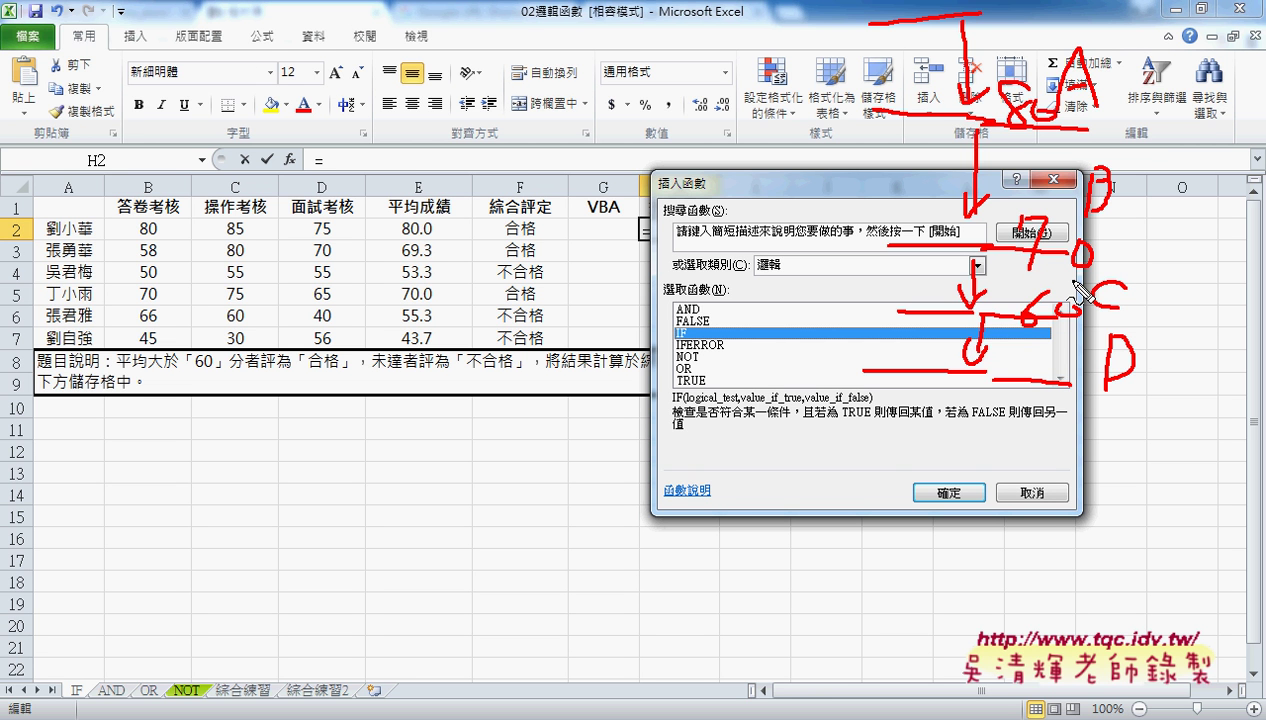
{"action": "key", "text": "Escape"}
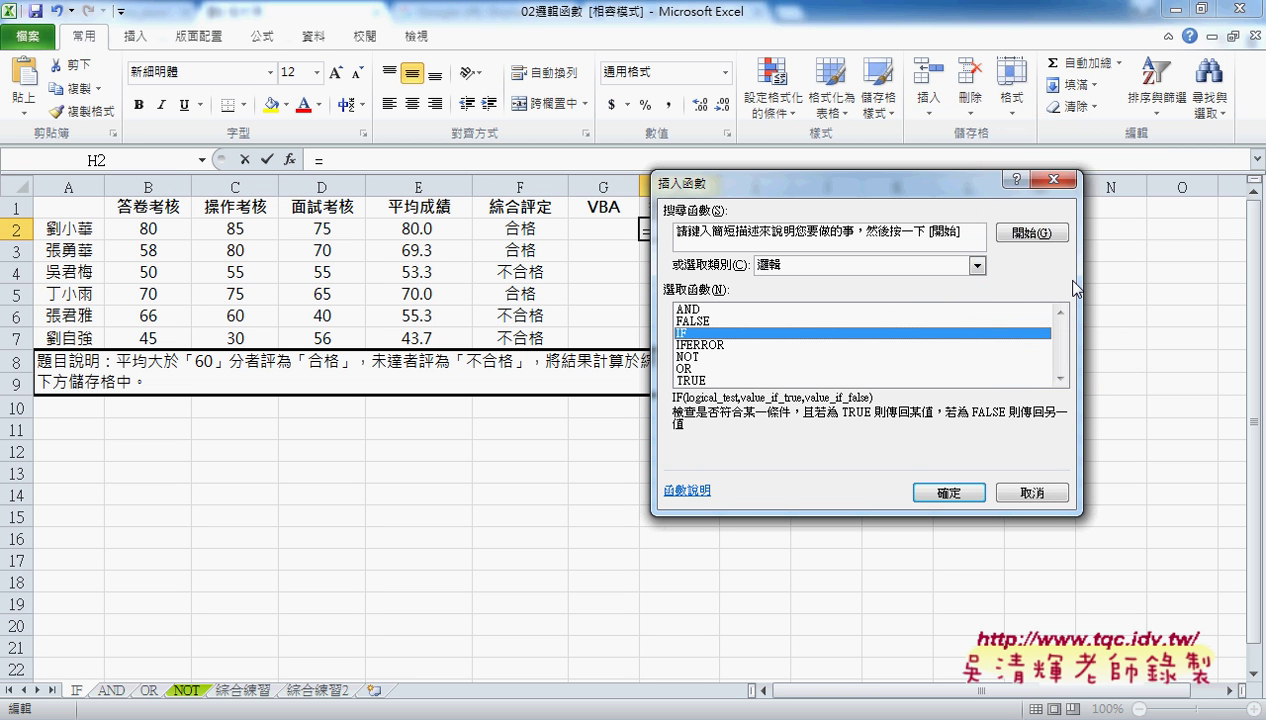
Confirm IF for H2 and begin its logical test as E2> using cell E2.
{"action": "left_click", "coordinate": [948, 493]}
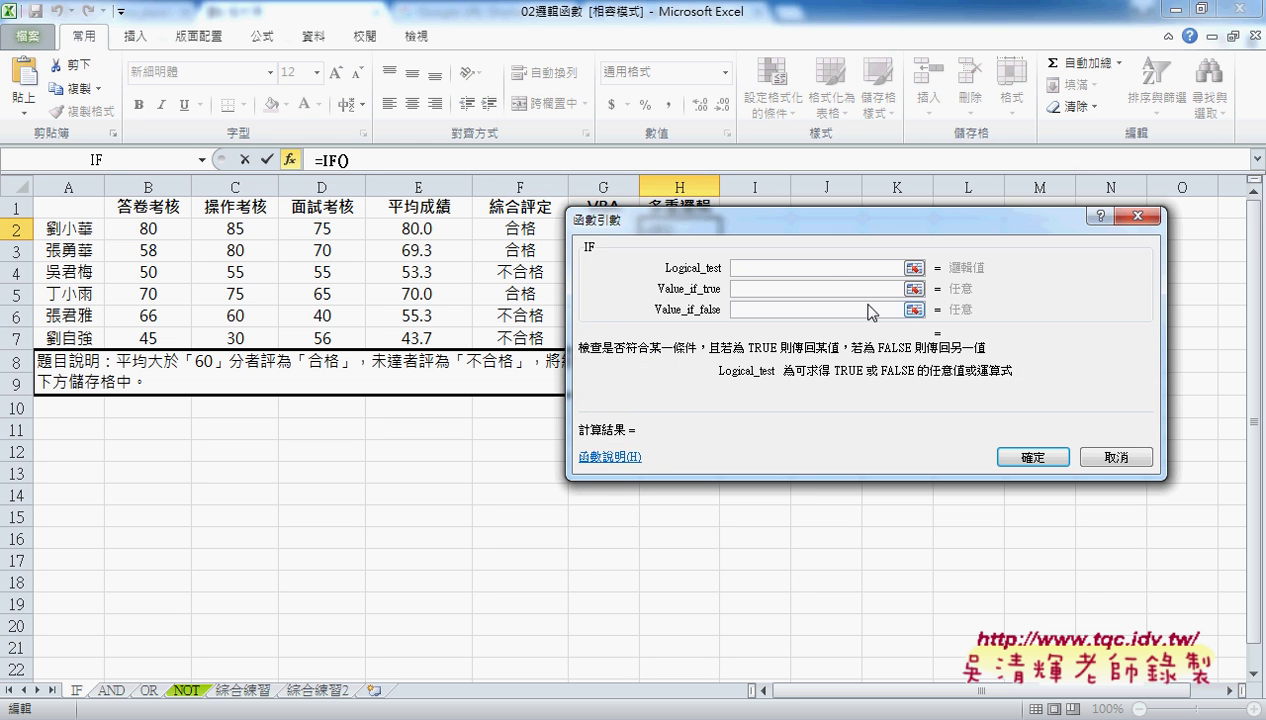
{"action": "left_click_drag", "start_coordinate": [824, 226], "coordinate": [760, 366]}
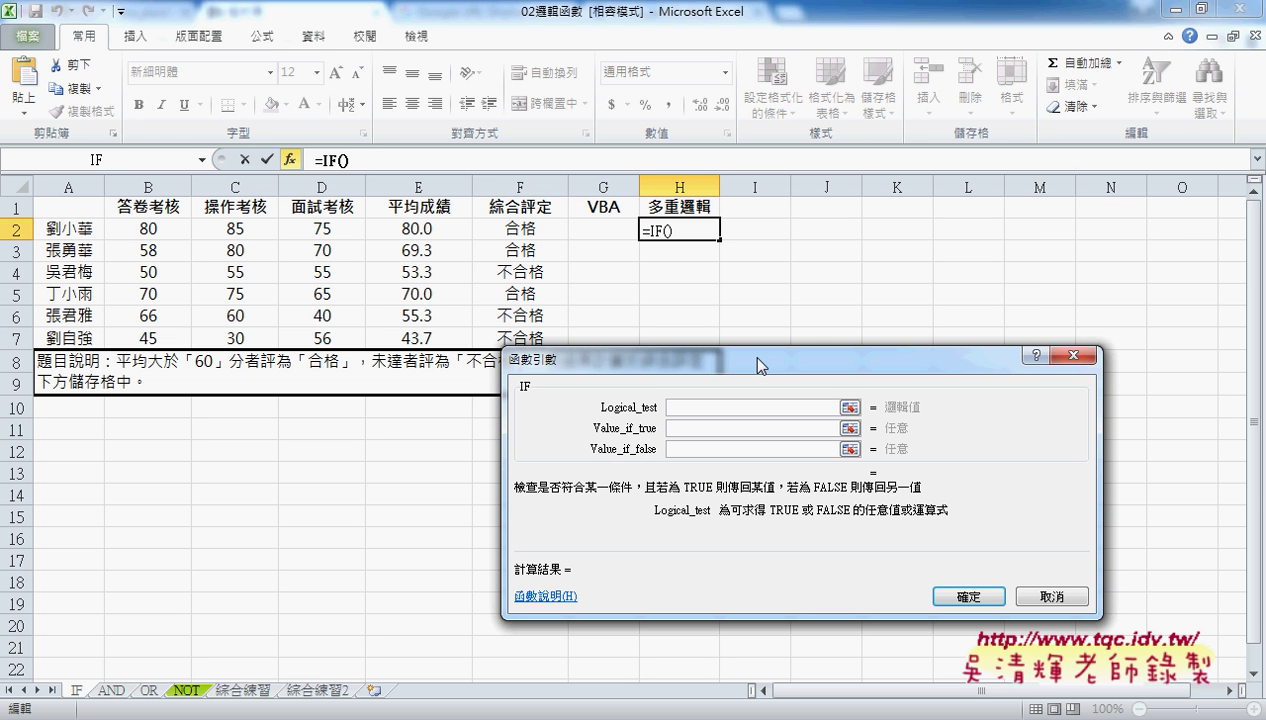
{"action": "left_click", "coordinate": [417, 227]}
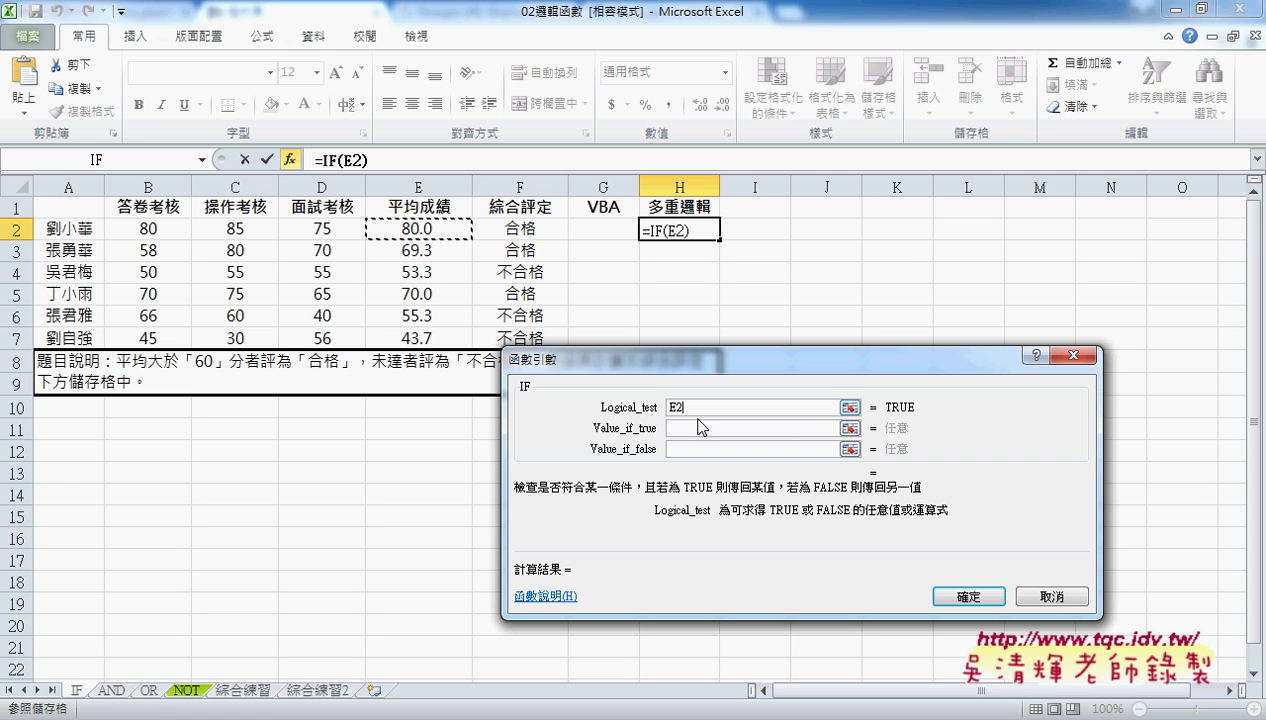
{"action": "type", "text": ">ㄦ"}
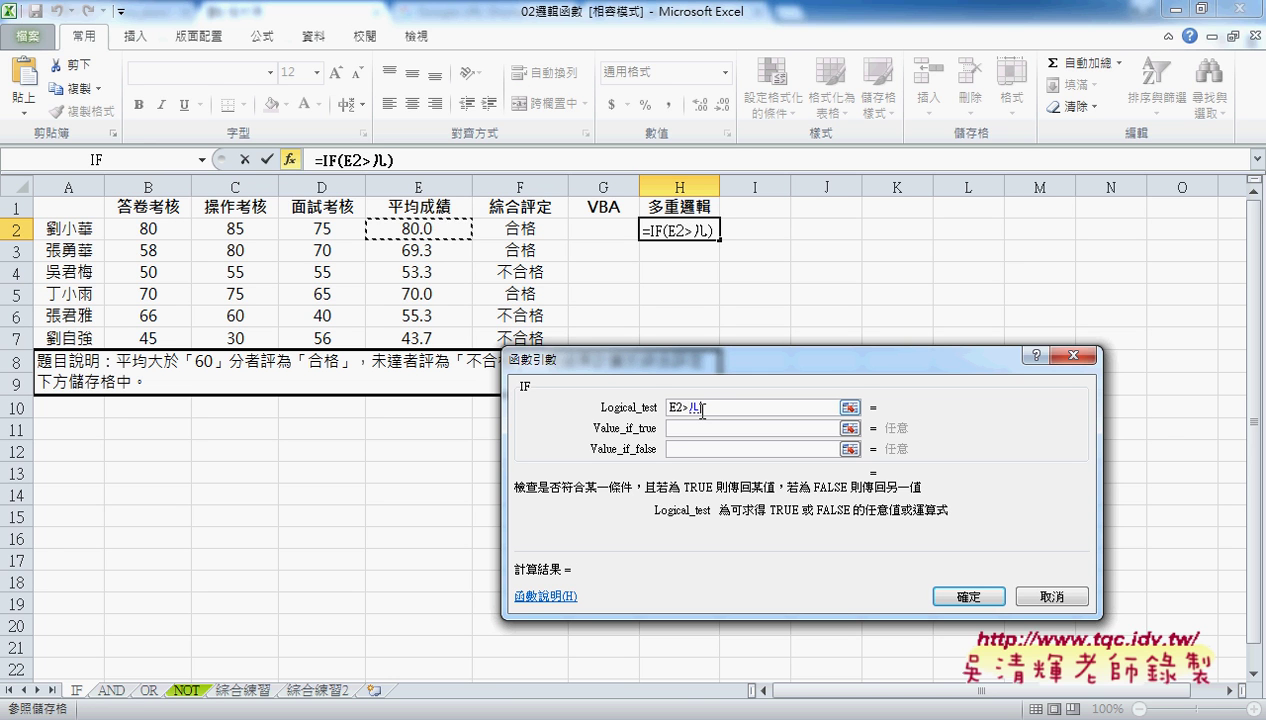